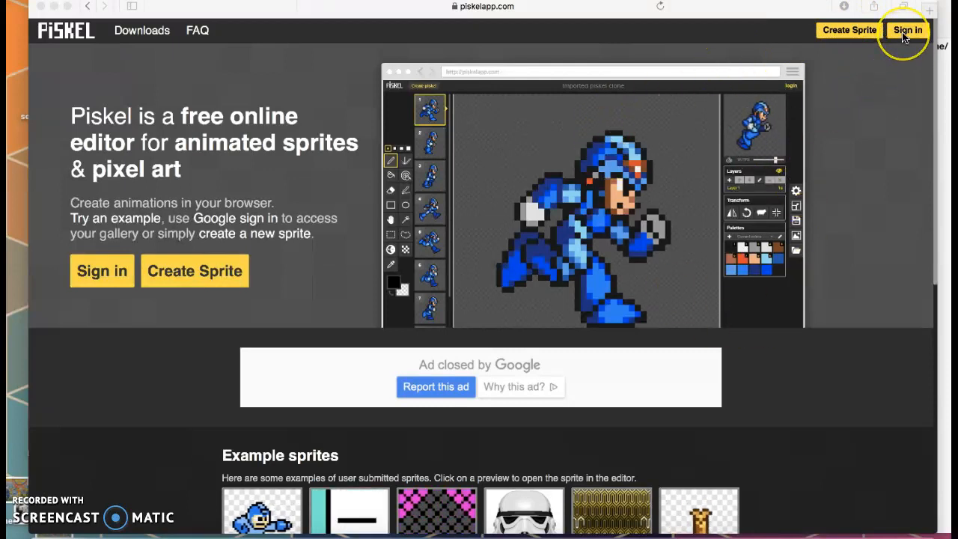
- Sign in to Piskel with the first listed Google account and its password
{"action": "left_click", "coordinate": [829, 34]}
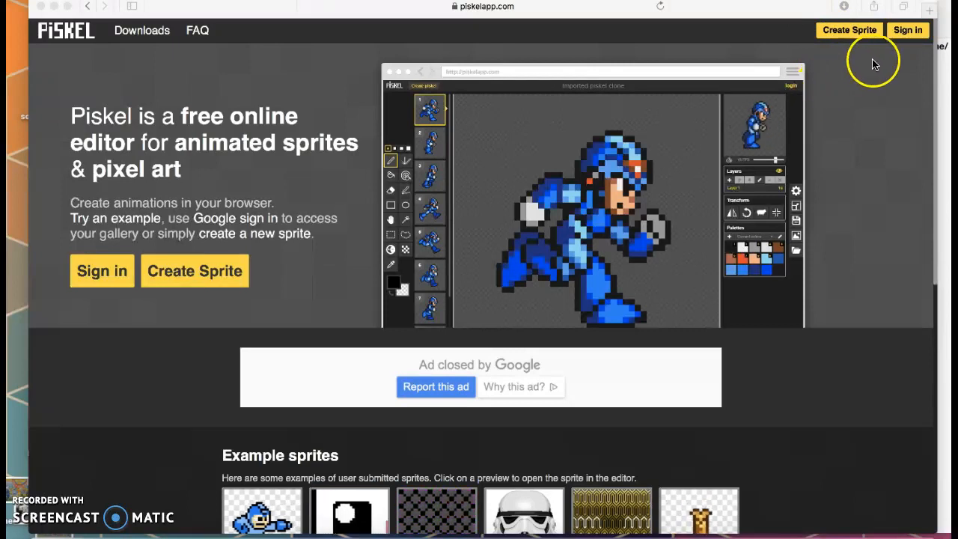
{"action": "left_click", "coordinate": [908, 34]}
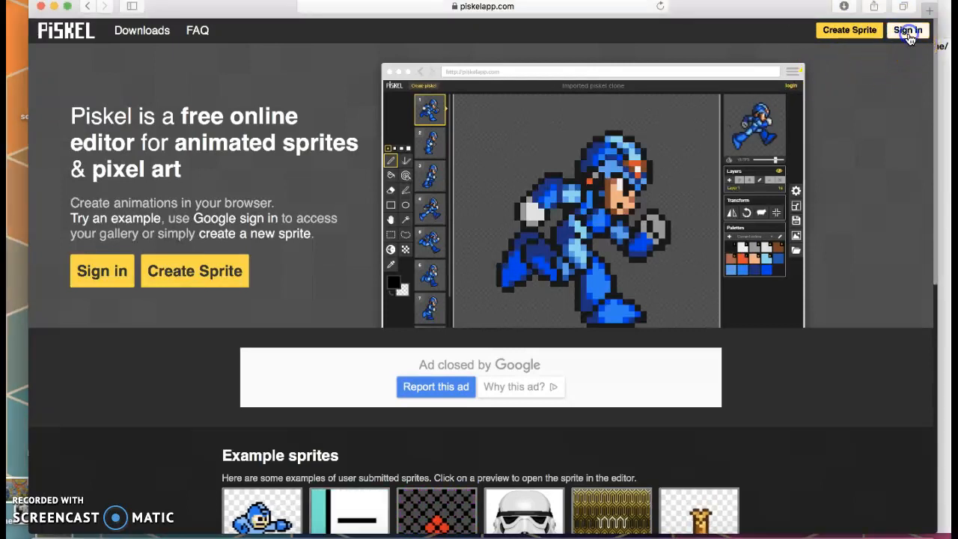
{"action": "left_click", "coordinate": [909, 31]}
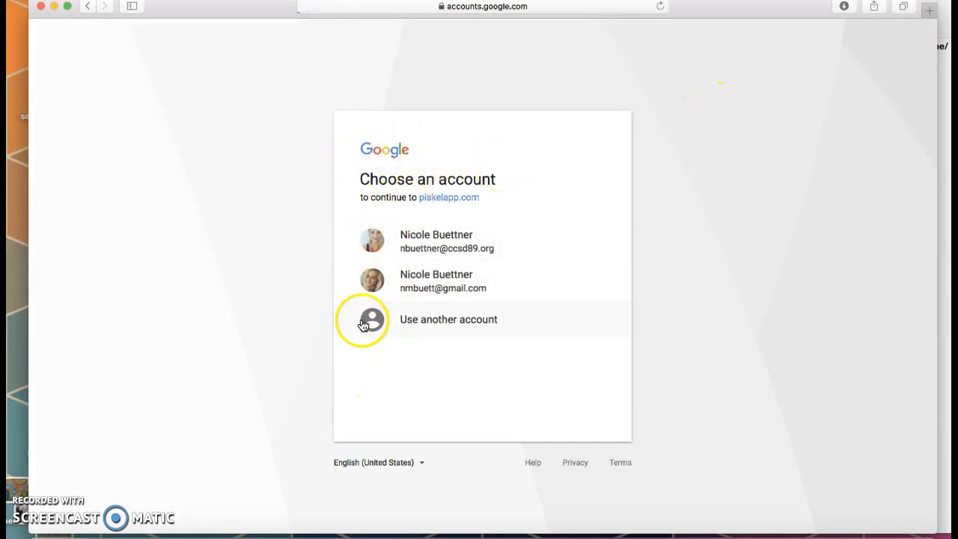
{"action": "left_click", "coordinate": [433, 235]}
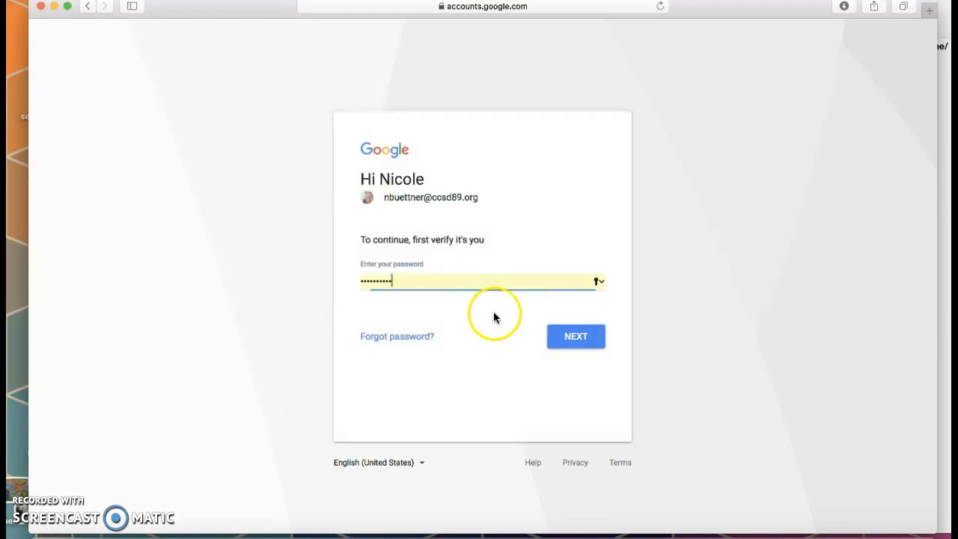
{"action": "left_click", "coordinate": [575, 338]}
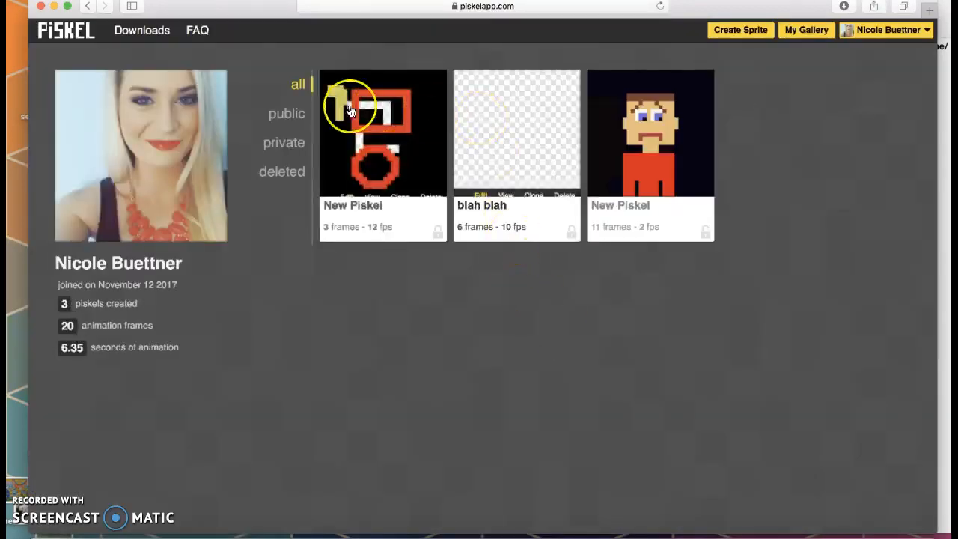
- Create a new blank 32x32 sprite and dismiss the unsupported-browser warning
{"action": "left_click_drag", "start_coordinate": [268, 14], "coordinate": [244, 9]}
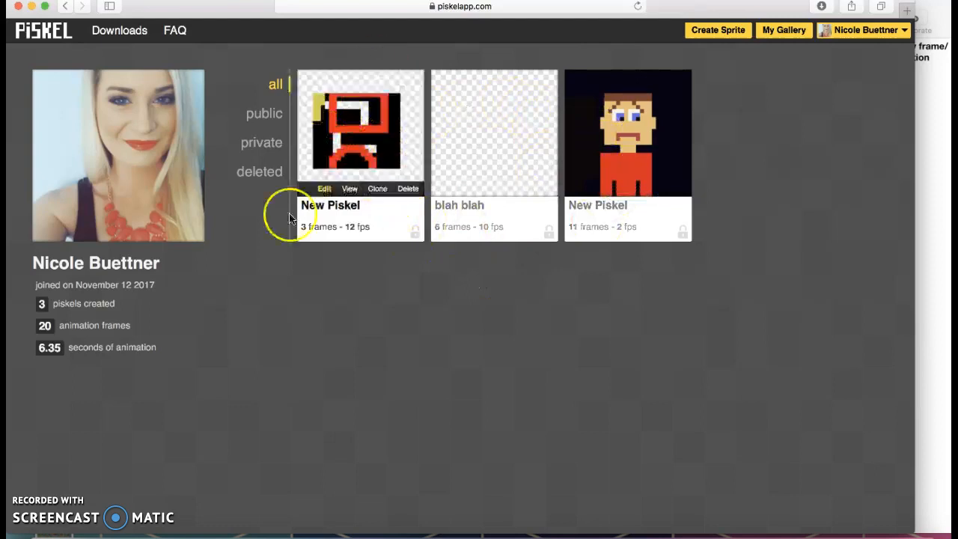
{"action": "left_click", "coordinate": [728, 33]}
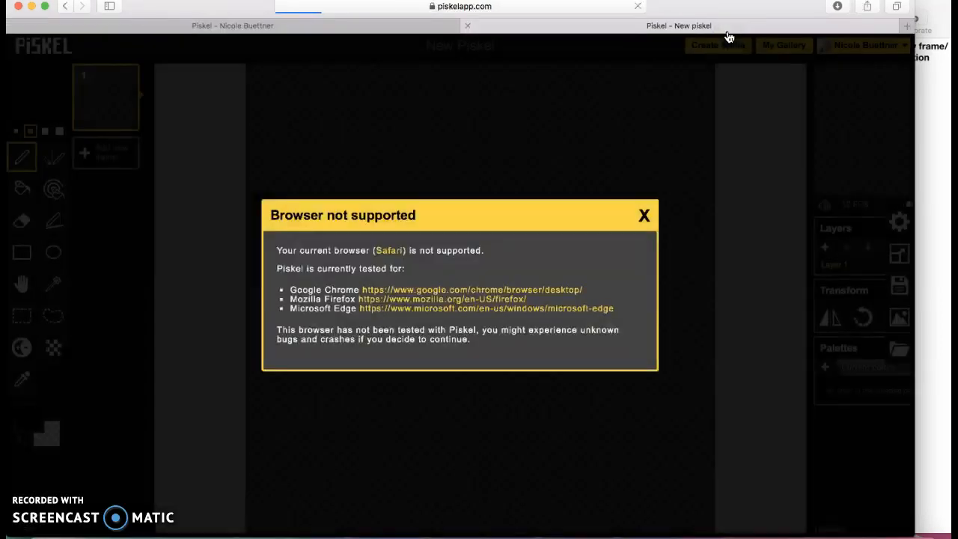
{"action": "left_click", "coordinate": [645, 215]}
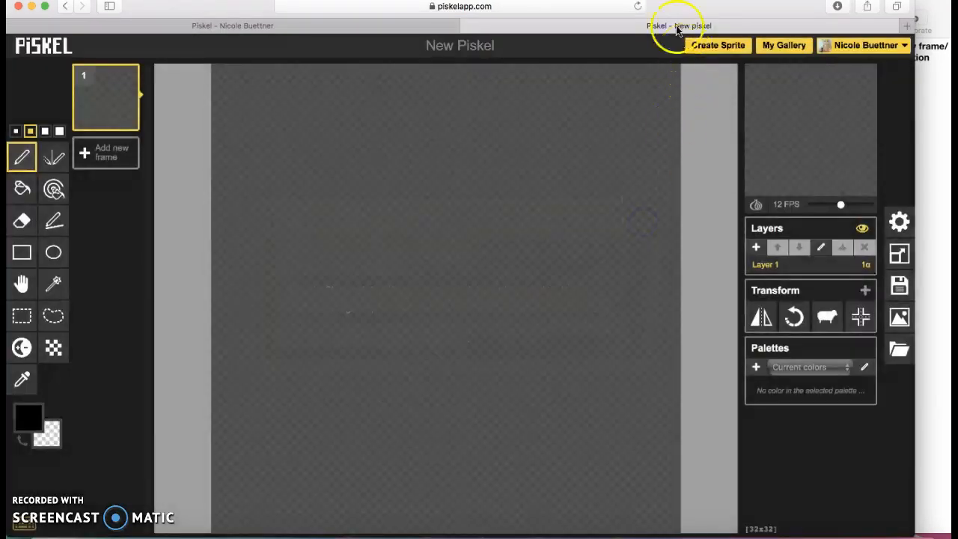
{"action": "left_click_drag", "start_coordinate": [675, 9], "coordinate": [684, 9]}
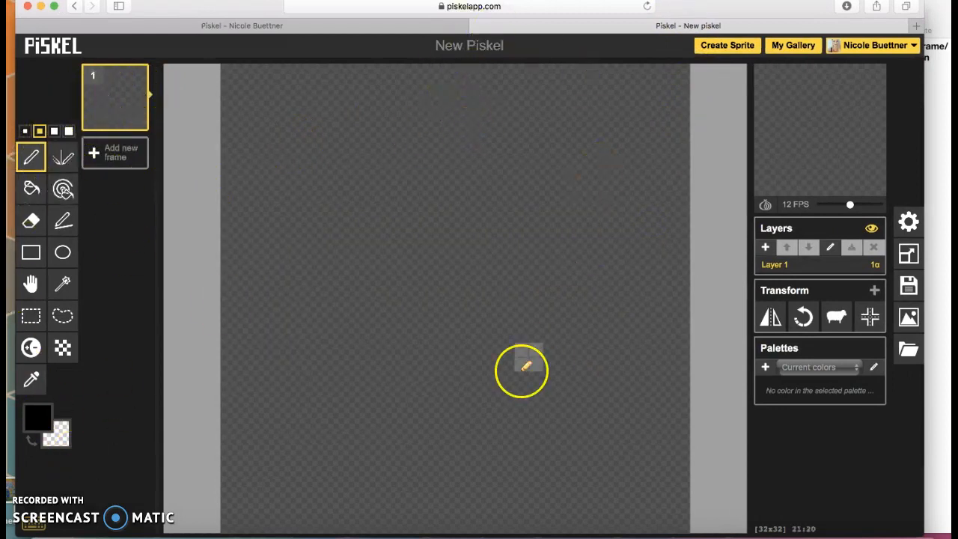
{"action": "mouse_move", "coordinate": [774, 147]}
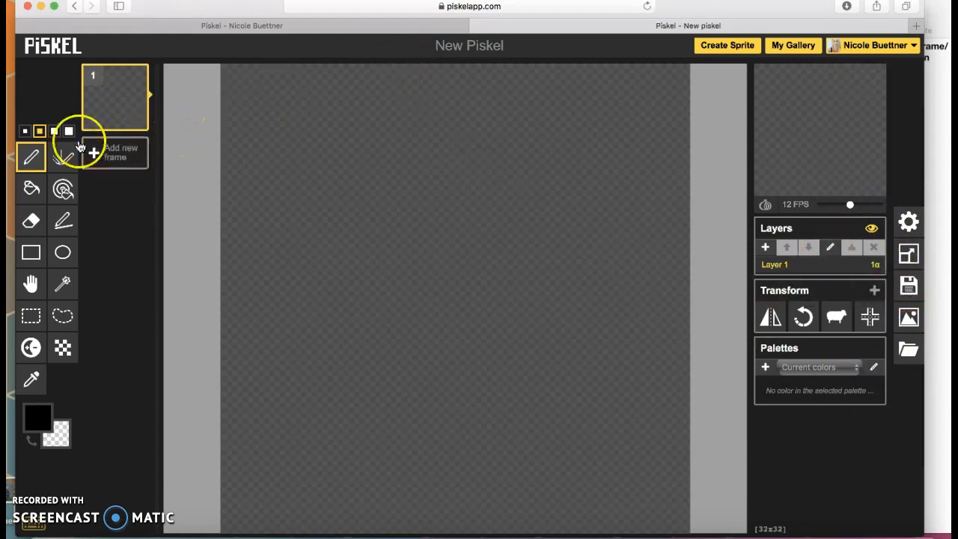
- With the Pen tool, paint a single black pixel and three 3x3 black blocks
{"action": "left_click", "coordinate": [32, 157]}
{"action": "left_click", "coordinate": [332, 145]}
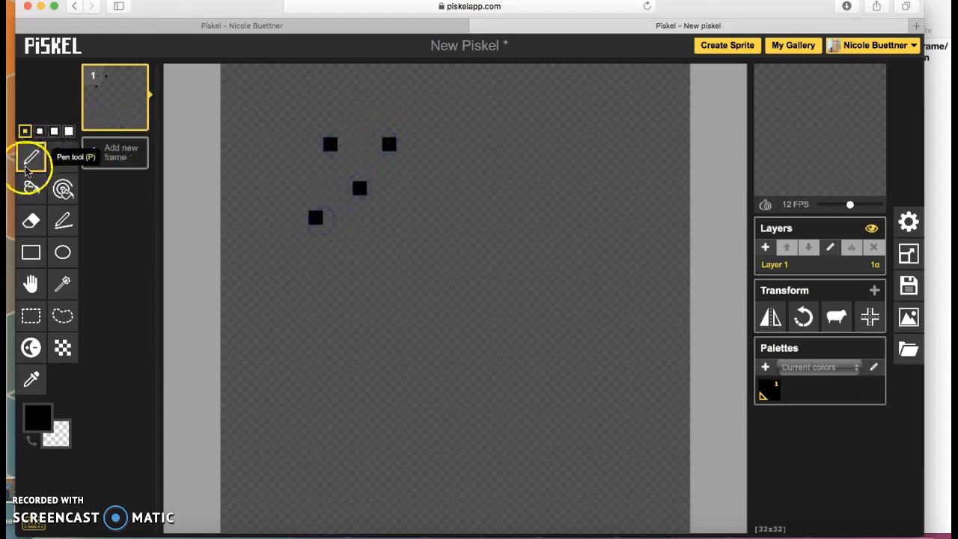
{"action": "left_click", "coordinate": [54, 131]}
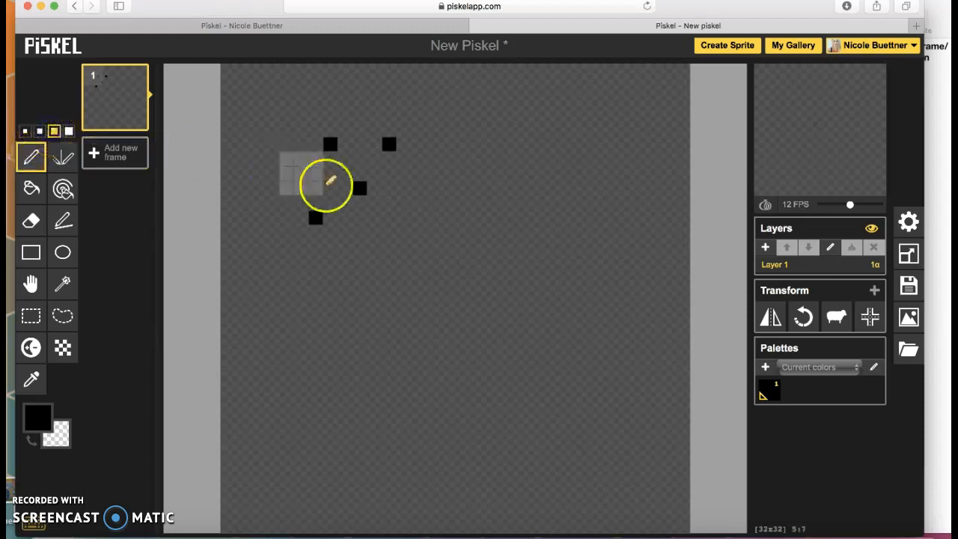
{"action": "left_click", "coordinate": [448, 218]}
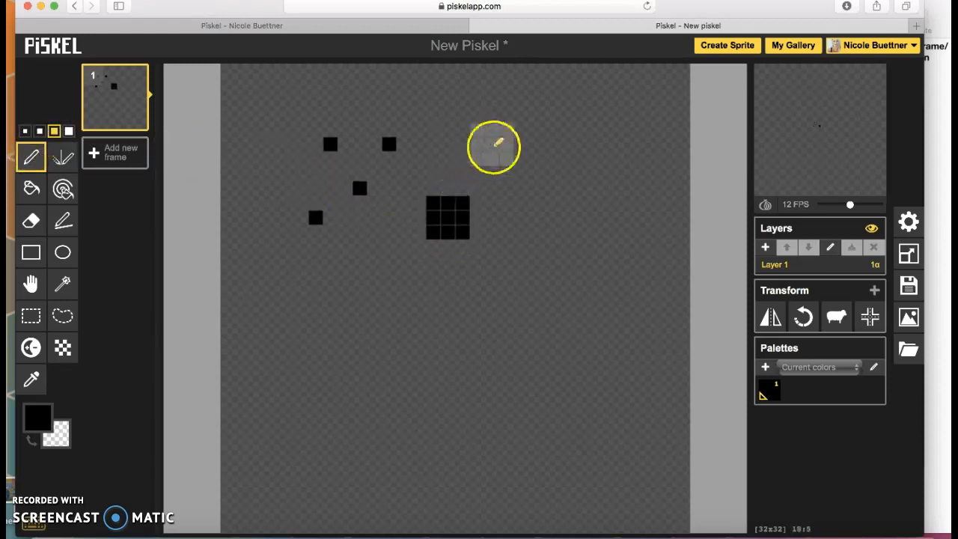
{"action": "left_click", "coordinate": [462, 158]}
{"action": "left_click", "coordinate": [535, 142]}
- At pen size 4, paint four 4x4 black blocks across the canvas
{"action": "left_click", "coordinate": [68, 131]}
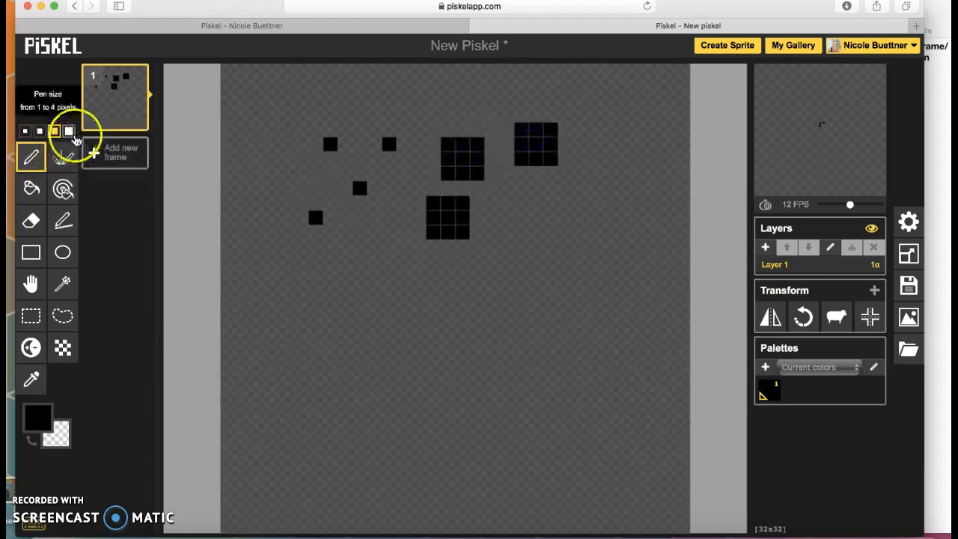
{"action": "left_click", "coordinate": [352, 315]}
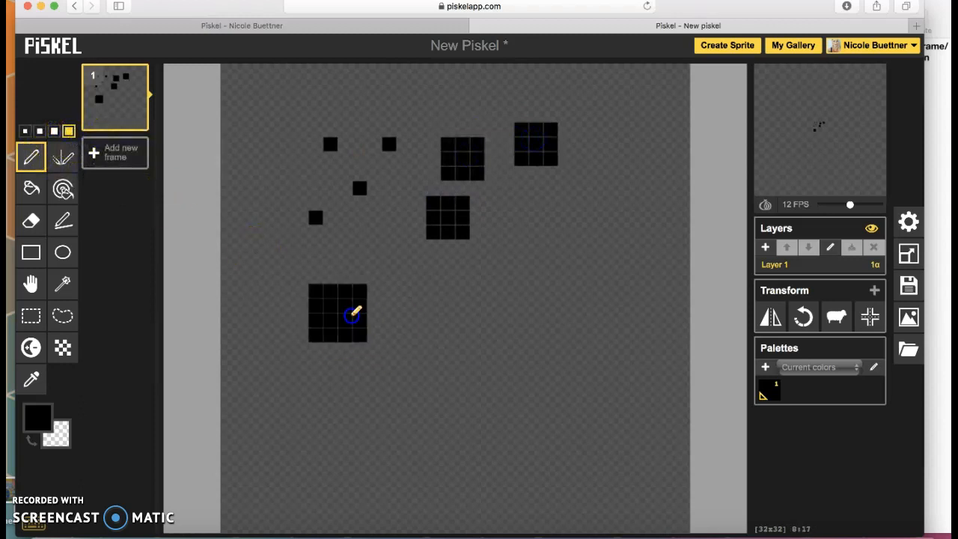
{"action": "left_click", "coordinate": [499, 308]}
{"action": "left_click", "coordinate": [611, 336]}
{"action": "left_click", "coordinate": [479, 409]}
- At pen size 1, draw an L-shaped line at top-left and a curved stroke below
{"action": "left_click", "coordinate": [25, 131]}
{"action": "left_click", "coordinate": [269, 112]}
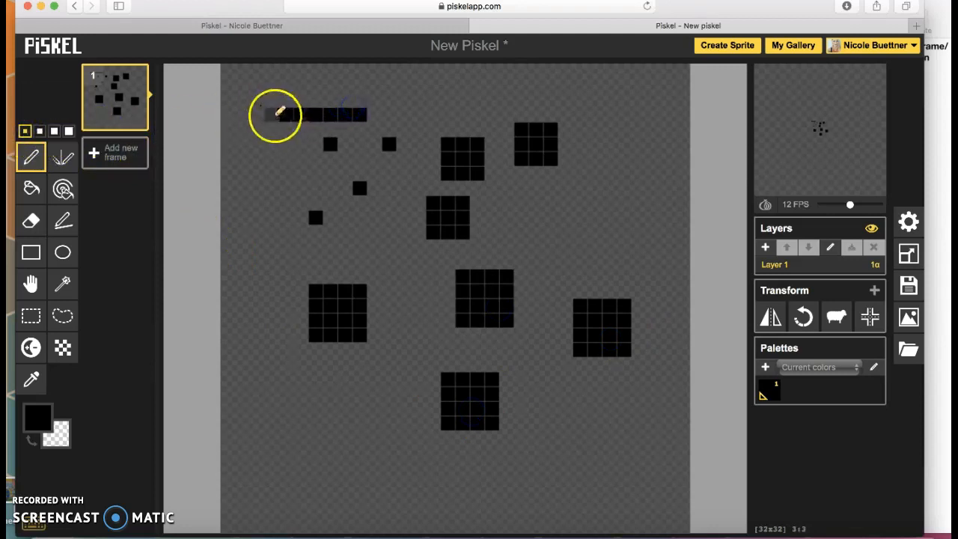
{"action": "left_click", "coordinate": [273, 250]}
{"action": "mouse_move", "coordinate": [241, 365]}
{"action": "left_mouse_down"}
{"action": "mouse_move", "coordinate": [283, 404]}
{"action": "mouse_move", "coordinate": [337, 387]}
{"action": "left_mouse_up"}
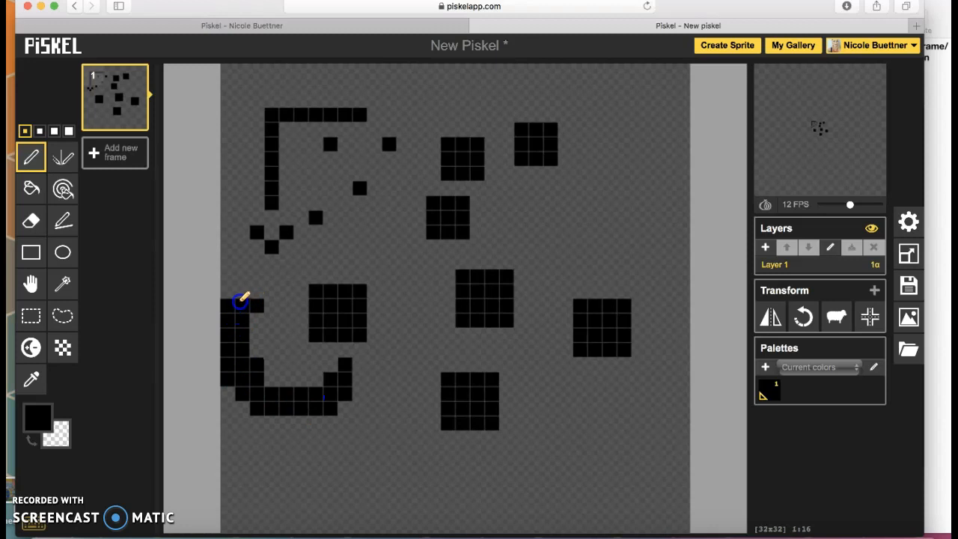
{"action": "left_click_drag", "start_coordinate": [239, 293], "coordinate": [208, 316]}
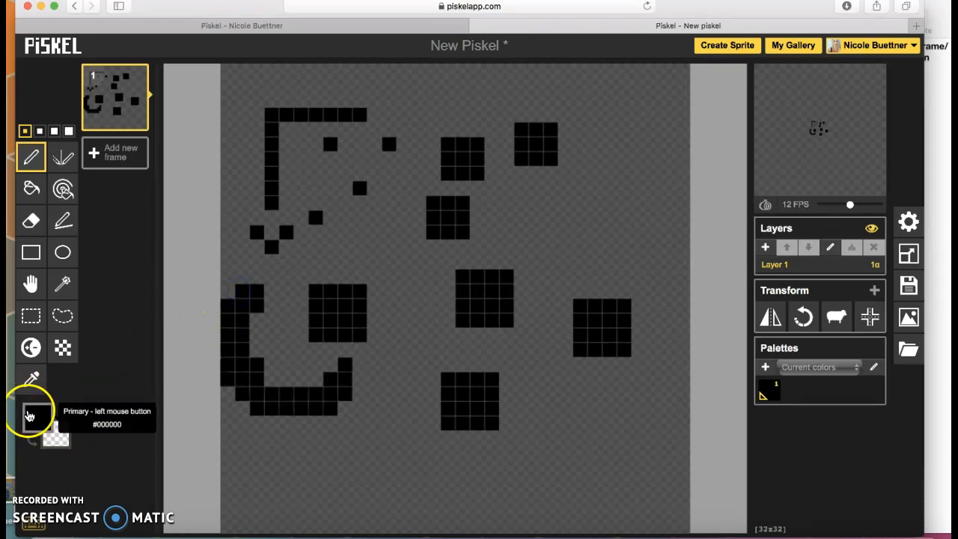
- Set the primary colour to red and add a few red pixels near the centre
{"action": "left_click", "coordinate": [37, 419]}
{"action": "left_click", "coordinate": [100, 352]}
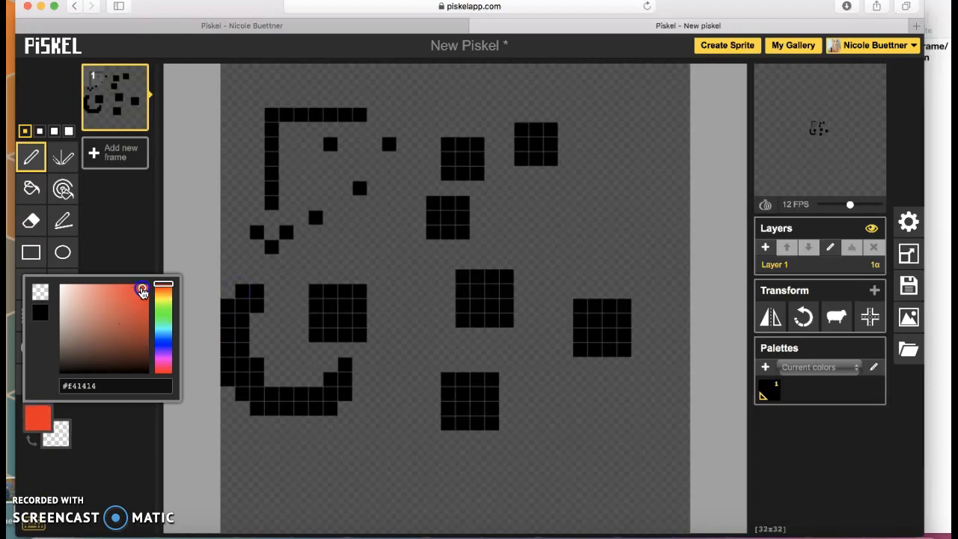
{"action": "left_click", "coordinate": [140, 233]}
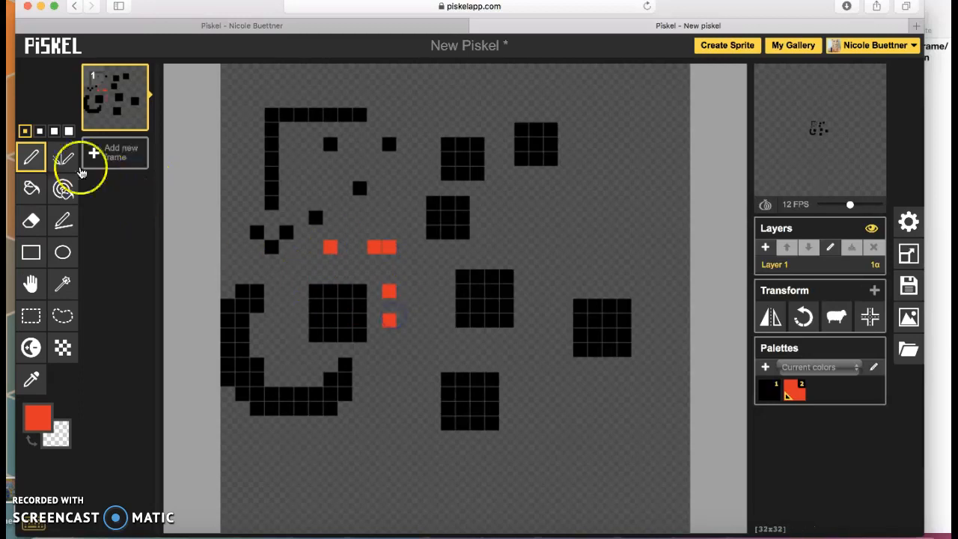
- Use the blue Paint bucket on the 4x4 block, L-shaped line, bottom block and empty background
{"action": "left_click", "coordinate": [31, 187]}
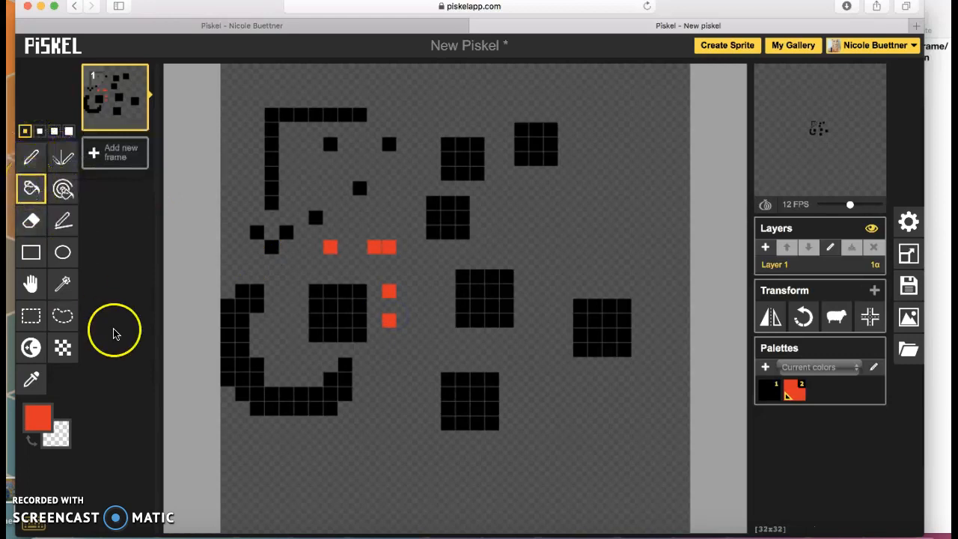
{"action": "left_click", "coordinate": [37, 418]}
{"action": "left_click", "coordinate": [187, 321]}
{"action": "left_click_drag", "start_coordinate": [187, 322], "coordinate": [187, 349]}
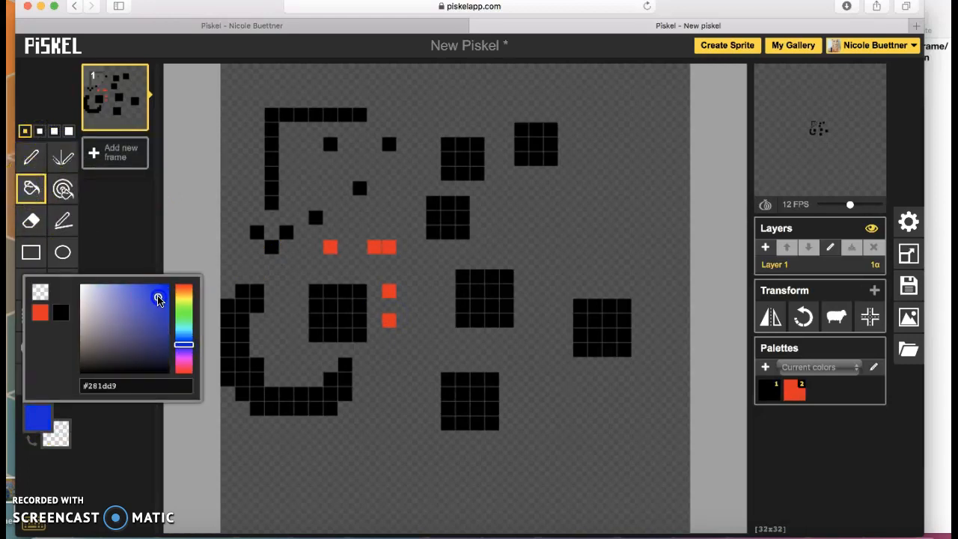
{"action": "left_click", "coordinate": [145, 262]}
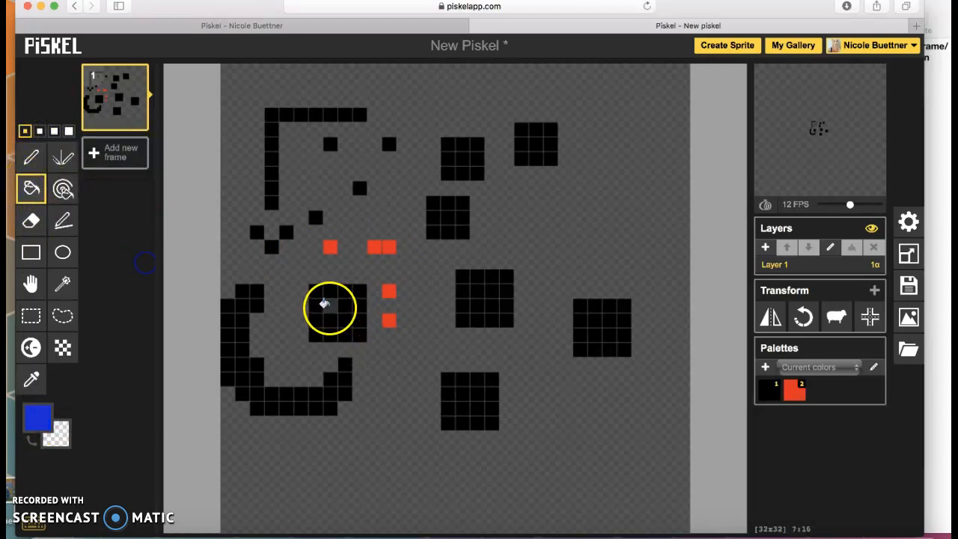
{"action": "left_click", "coordinate": [333, 306]}
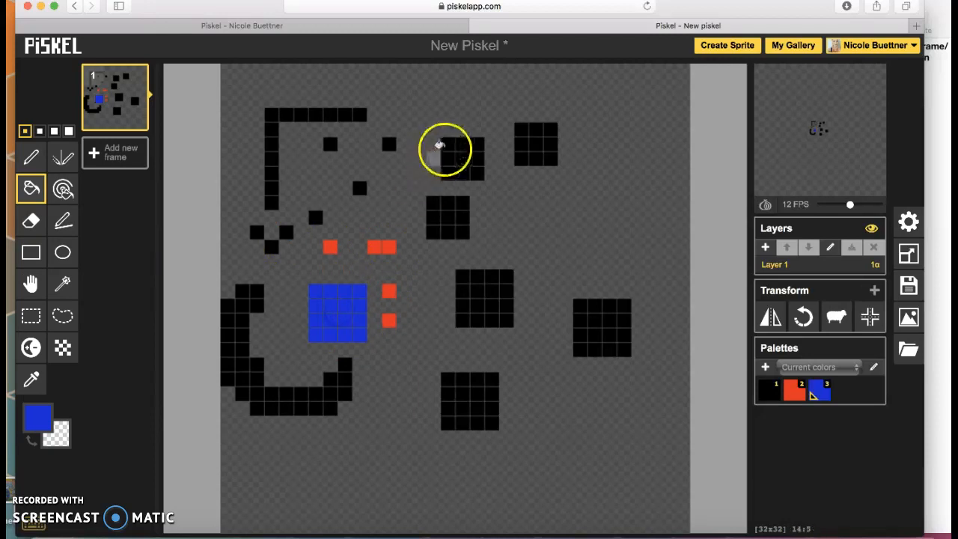
{"action": "left_click", "coordinate": [330, 114]}
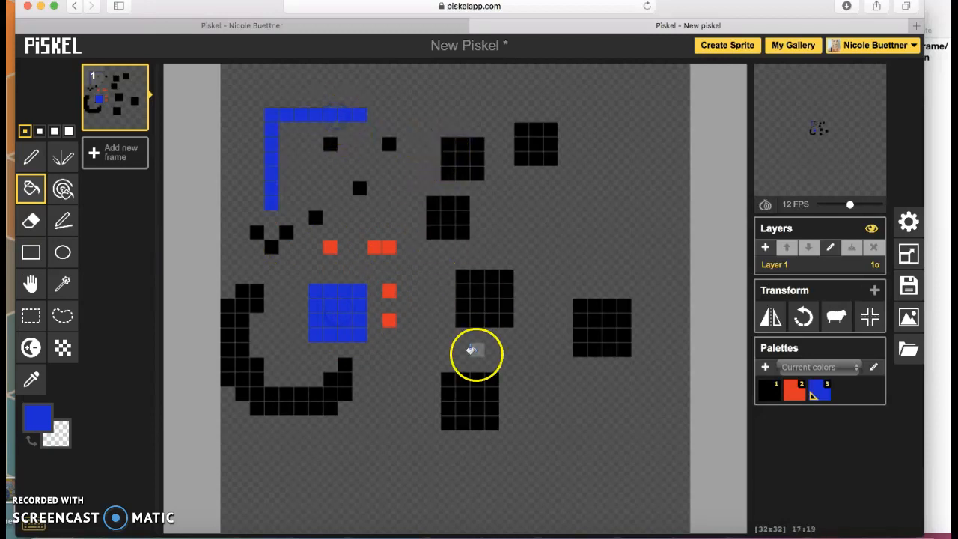
{"action": "left_click", "coordinate": [466, 402]}
{"action": "left_click", "coordinate": [547, 178]}
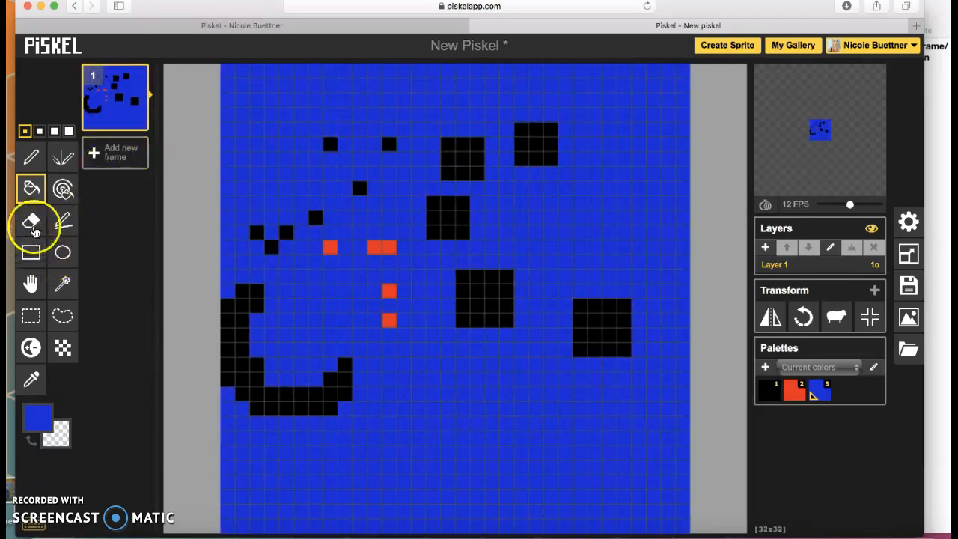
- Erase the top rows of the canvas with the Eraser at the largest size
{"action": "left_click", "coordinate": [30, 223]}
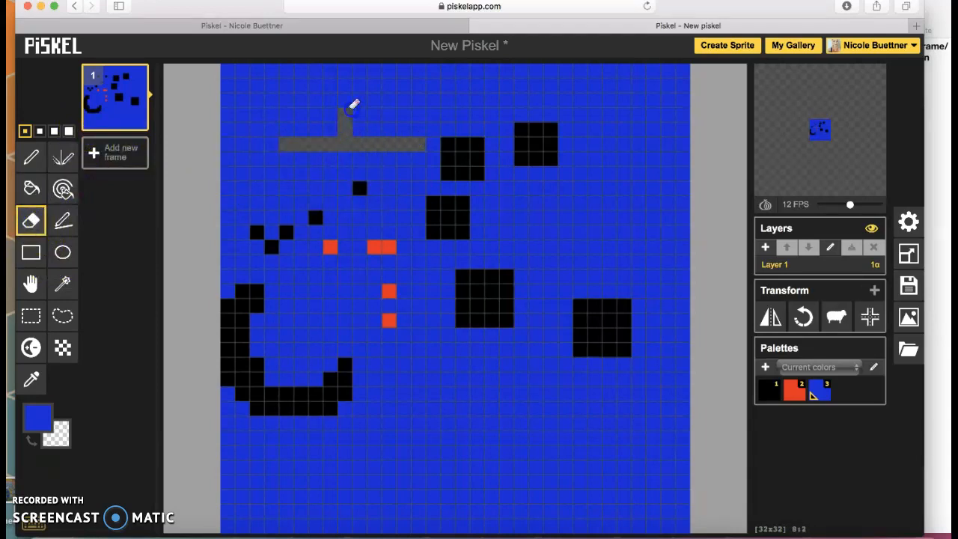
{"action": "left_click_drag", "start_coordinate": [352, 110], "coordinate": [354, 121]}
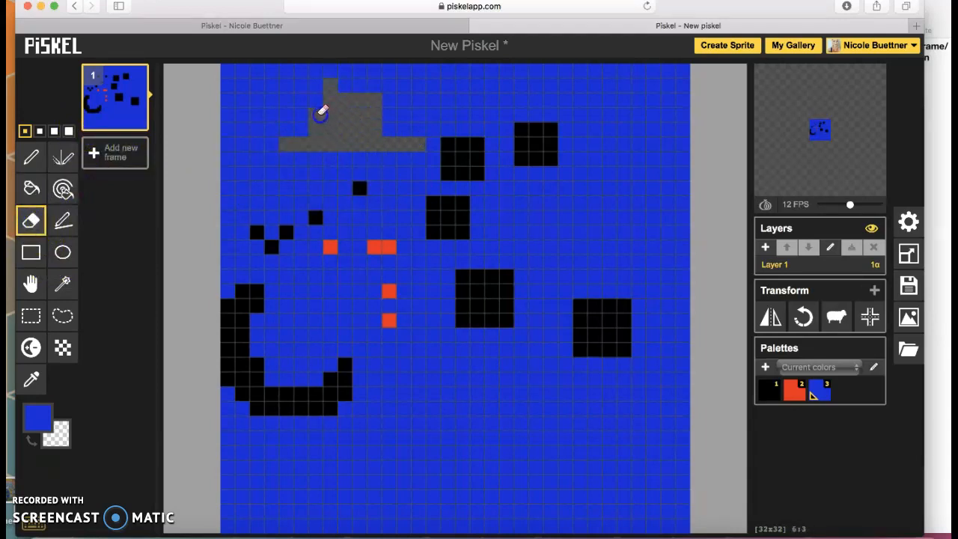
{"action": "left_click", "coordinate": [68, 131]}
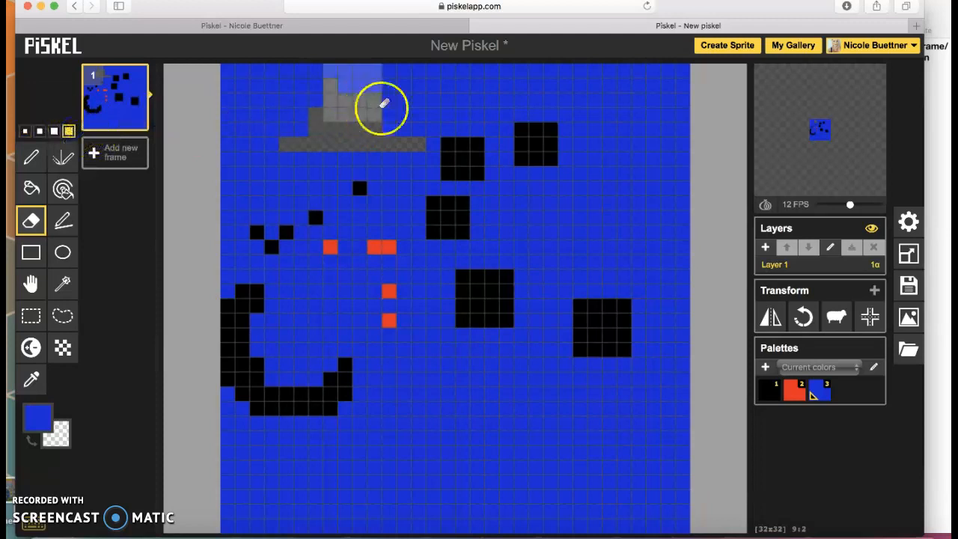
{"action": "mouse_move", "coordinate": [265, 85]}
{"action": "left_mouse_down"}
{"action": "mouse_move", "coordinate": [738, 57]}
{"action": "mouse_move", "coordinate": [394, 103]}
{"action": "mouse_move", "coordinate": [278, 105]}
{"action": "mouse_move", "coordinate": [706, 121]}
{"action": "mouse_move", "coordinate": [372, 156]}
{"action": "mouse_move", "coordinate": [240, 154]}
{"action": "left_mouse_up"}
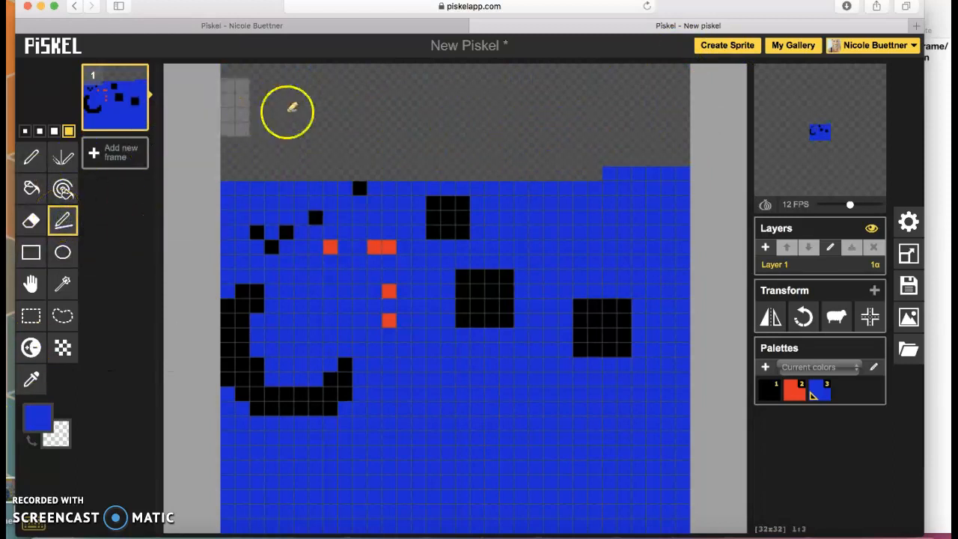
- At size 1, draw stepped blue lines across the cleared top band
{"action": "left_click", "coordinate": [25, 131]}
{"action": "mouse_move", "coordinate": [301, 100]}
{"action": "left_mouse_down"}
{"action": "mouse_move", "coordinate": [345, 97]}
{"action": "mouse_move", "coordinate": [483, 163]}
{"action": "mouse_move", "coordinate": [471, 316]}
{"action": "mouse_move", "coordinate": [561, 145]}
{"action": "mouse_move", "coordinate": [595, 156]}
{"action": "mouse_move", "coordinate": [597, 94]}
{"action": "left_mouse_up"}
{"action": "mouse_move", "coordinate": [442, 112]}
{"action": "left_mouse_down"}
{"action": "mouse_move", "coordinate": [507, 128]}
{"action": "mouse_move", "coordinate": [545, 156]}
{"action": "mouse_move", "coordinate": [542, 128]}
{"action": "left_mouse_up"}
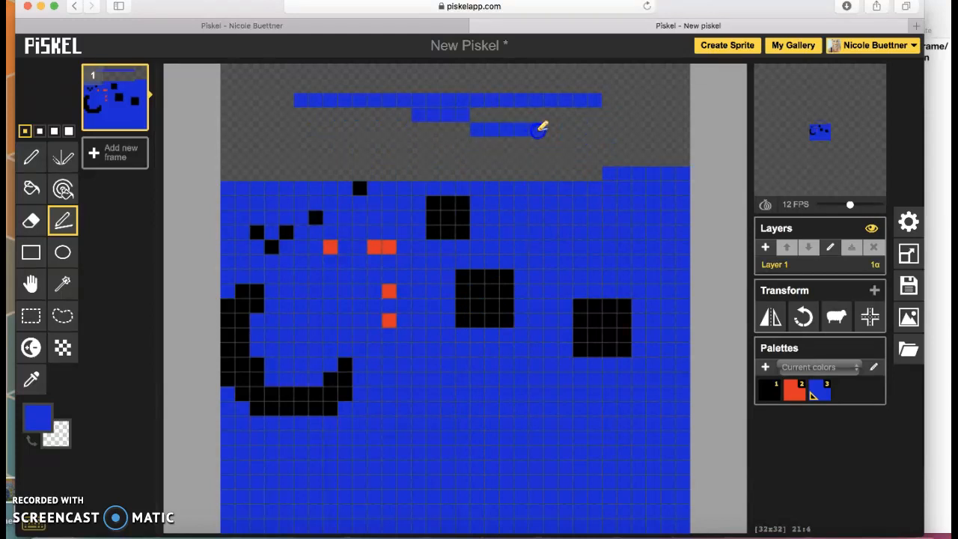
- In orange, draw a large rectangle outline with nested smaller rectangles inside
{"action": "left_click", "coordinate": [31, 253]}
{"action": "left_click", "coordinate": [37, 408]}
{"action": "left_click", "coordinate": [165, 293]}
{"action": "left_click", "coordinate": [186, 292]}
{"action": "left_click_drag", "start_coordinate": [187, 292], "coordinate": [187, 290]}
{"action": "left_click", "coordinate": [136, 220]}
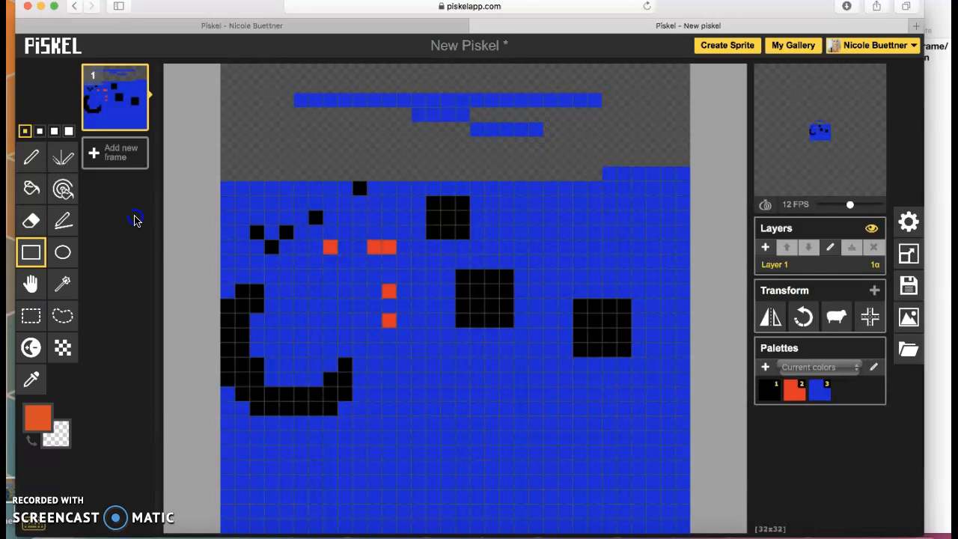
{"action": "left_click_drag", "start_coordinate": [288, 228], "coordinate": [639, 468]}
{"action": "left_click_drag", "start_coordinate": [433, 350], "coordinate": [569, 421]}
{"action": "left_click_drag", "start_coordinate": [465, 366], "coordinate": [526, 394]}
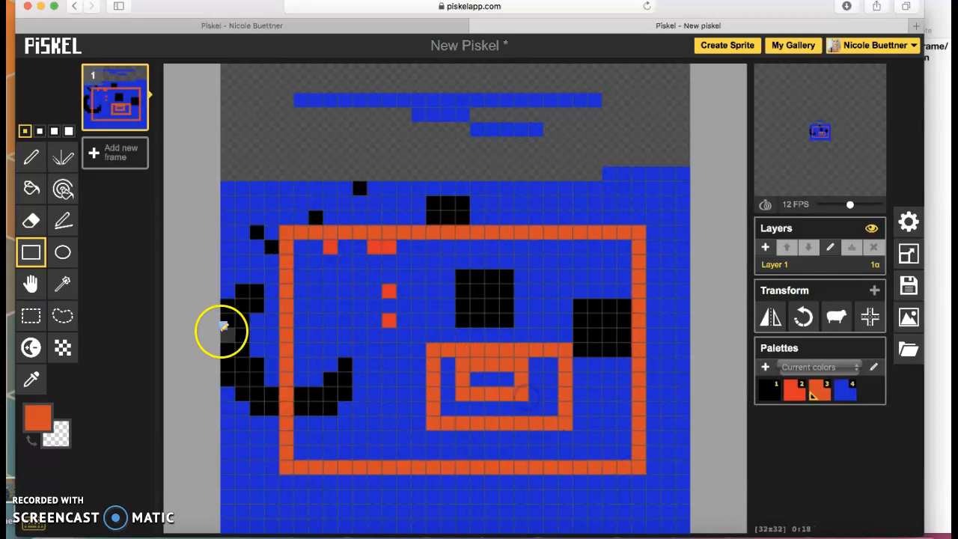
- Draw two orange circle outlines near the top left and top right
{"action": "left_click", "coordinate": [62, 252]}
{"action": "left_click_drag", "start_coordinate": [286, 101], "coordinate": [387, 193]}
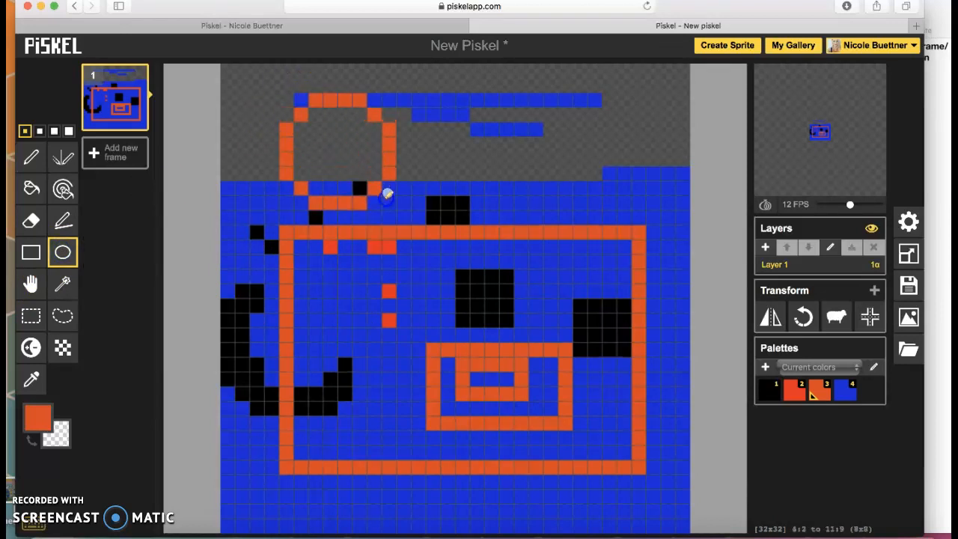
{"action": "left_click_drag", "start_coordinate": [492, 129], "coordinate": [626, 258]}
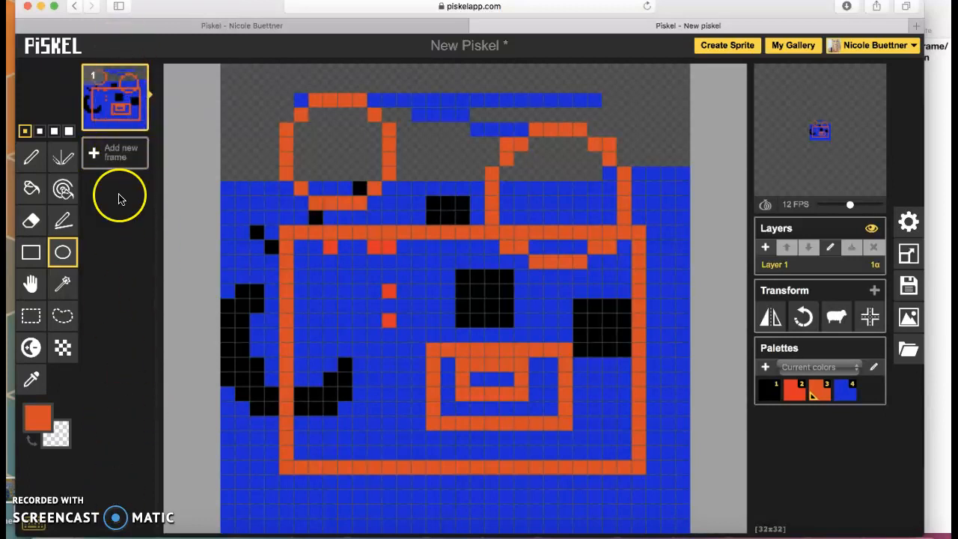
- Add three empty frames after the drawing and select frame 2
{"action": "left_click", "coordinate": [113, 158]}
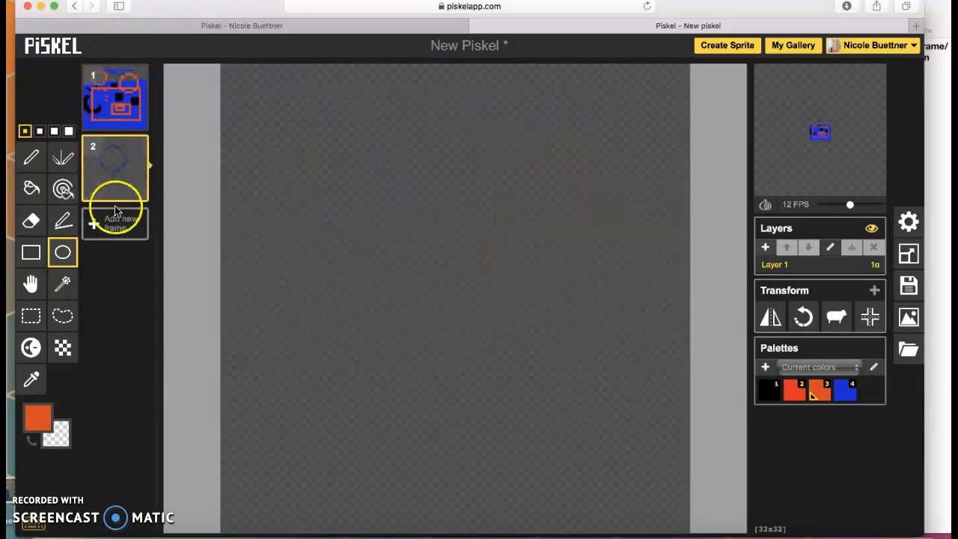
{"action": "left_click", "coordinate": [116, 225]}
{"action": "left_click", "coordinate": [117, 294]}
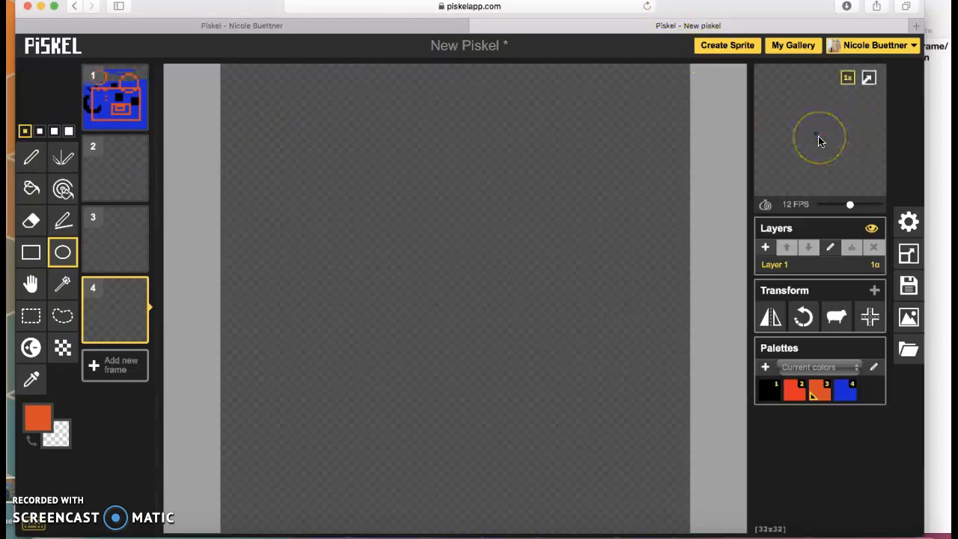
{"action": "scroll", "coordinate": [820, 140], "scroll_direction": "up", "scroll_amount": 5}
{"action": "scroll", "coordinate": [819, 141], "scroll_direction": "up", "scroll_amount": 2}
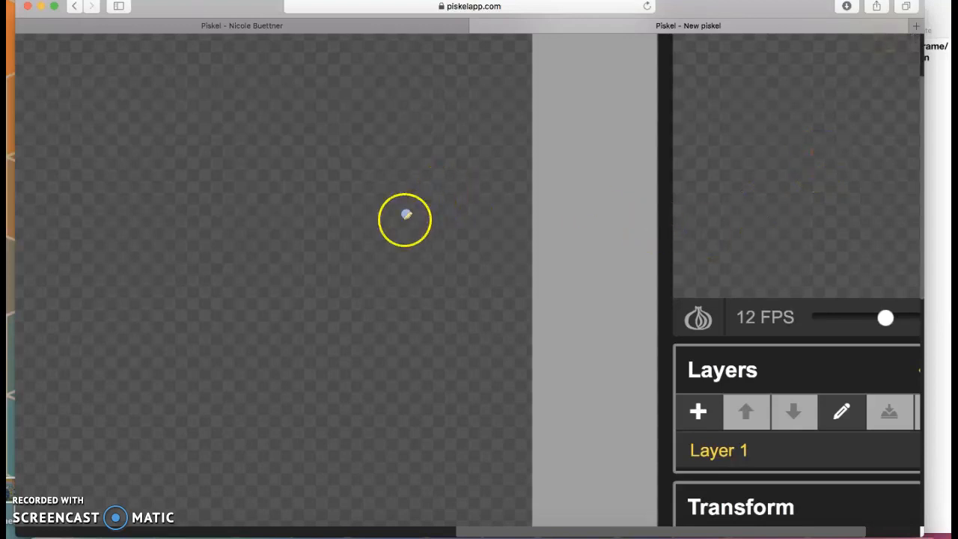
{"action": "key", "text": "super+minus"}
{"action": "key", "text": "super+minus"}
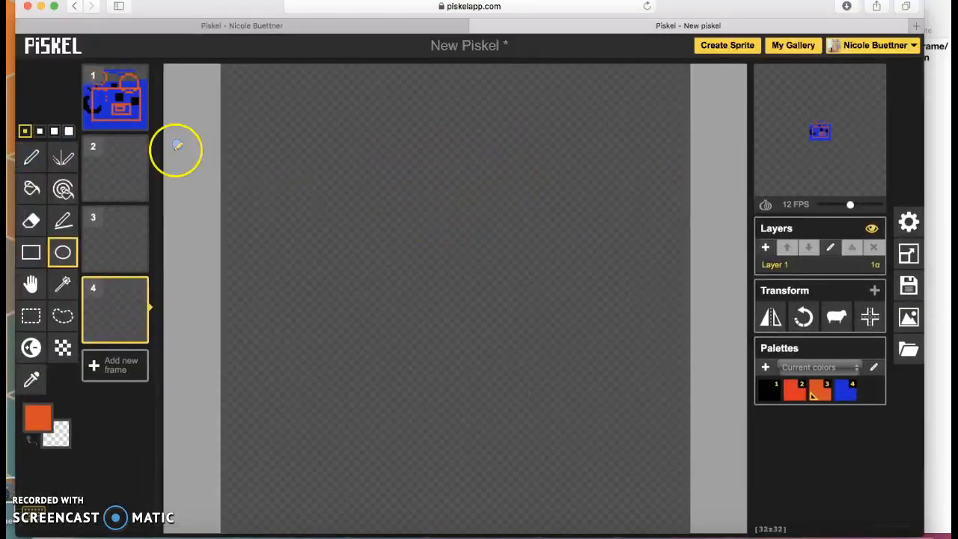
{"action": "left_click", "coordinate": [133, 170]}
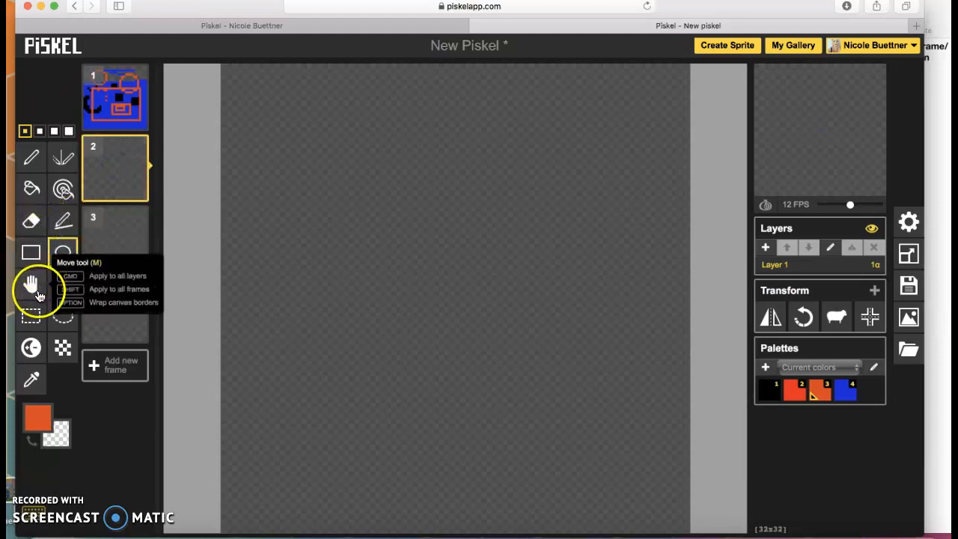
{"action": "left_click", "coordinate": [31, 191]}
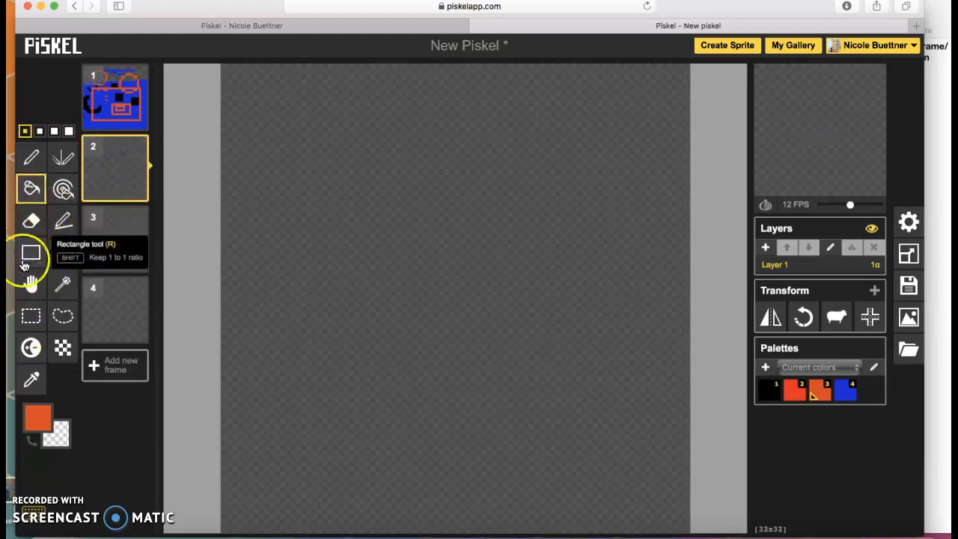
- Fill frame 2 entirely with orange using the Paint bucket
{"action": "left_click", "coordinate": [390, 246]}
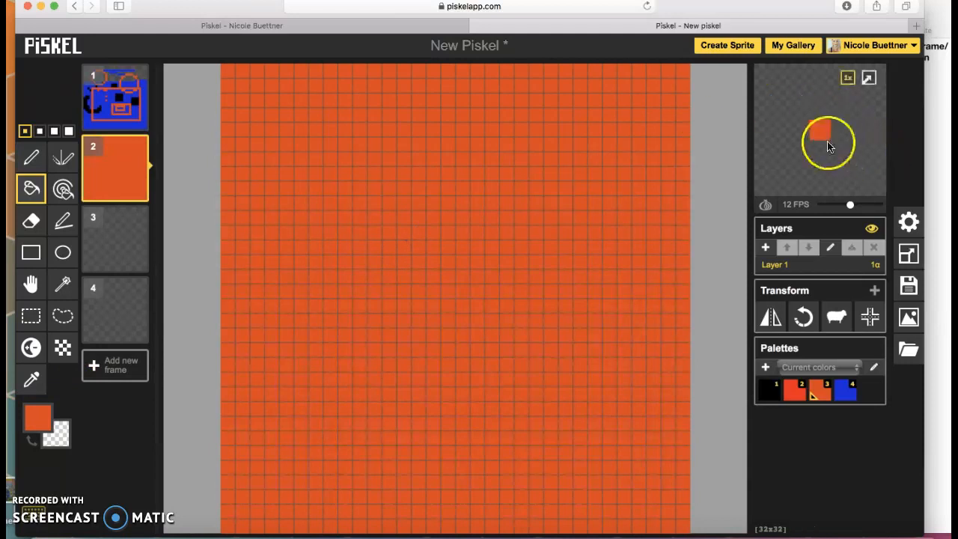
{"action": "scroll", "coordinate": [829, 143], "scroll_direction": "up", "scroll_amount": 5}
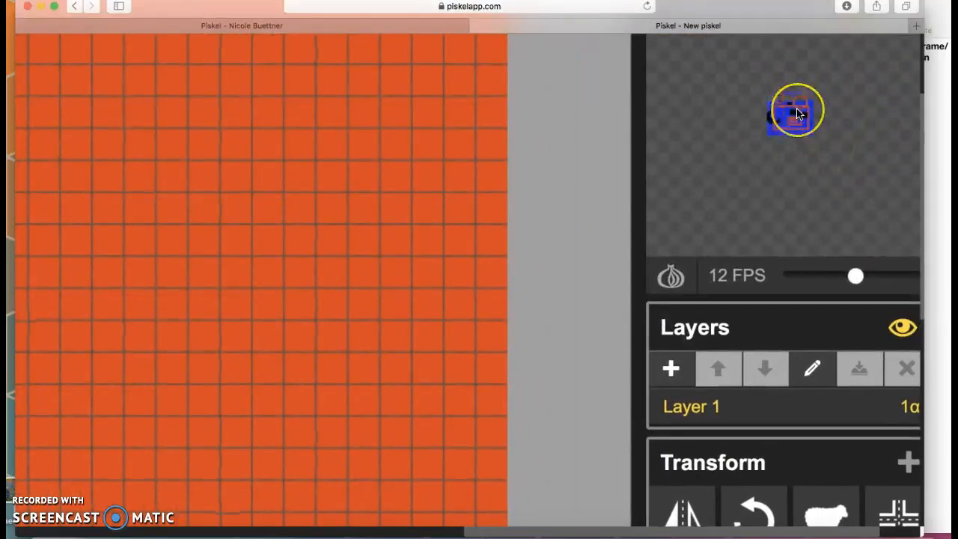
{"action": "left_click", "coordinate": [434, 283]}
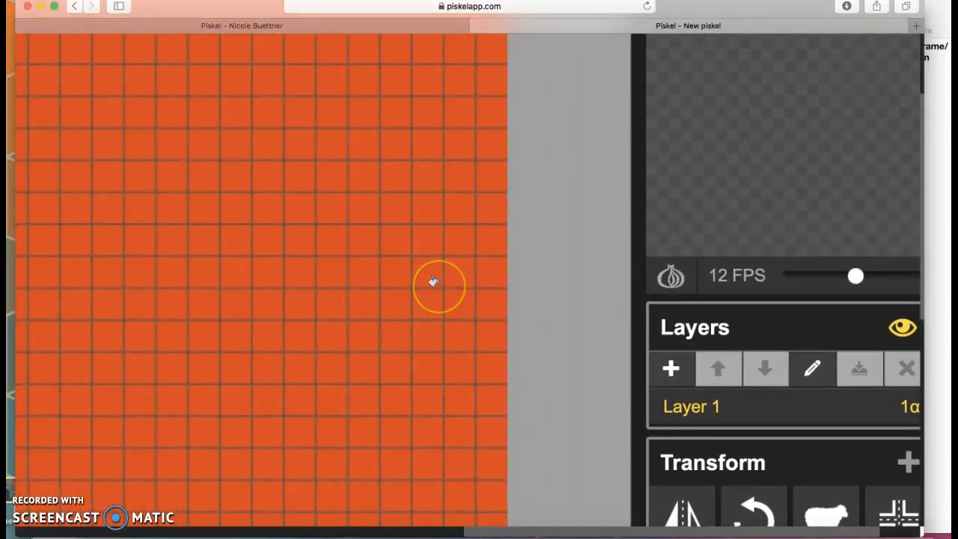
{"action": "scroll", "coordinate": [432, 282], "scroll_direction": "down", "scroll_amount": 5}
- Fill frame 3 entirely with green (#67e70e)
{"action": "left_click", "coordinate": [124, 246]}
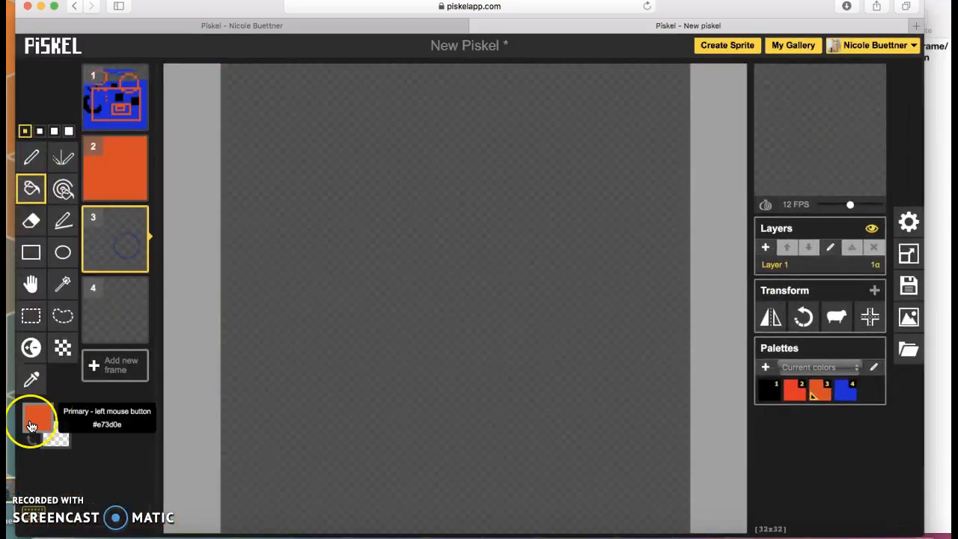
{"action": "left_click", "coordinate": [38, 417]}
{"action": "left_click", "coordinate": [185, 320]}
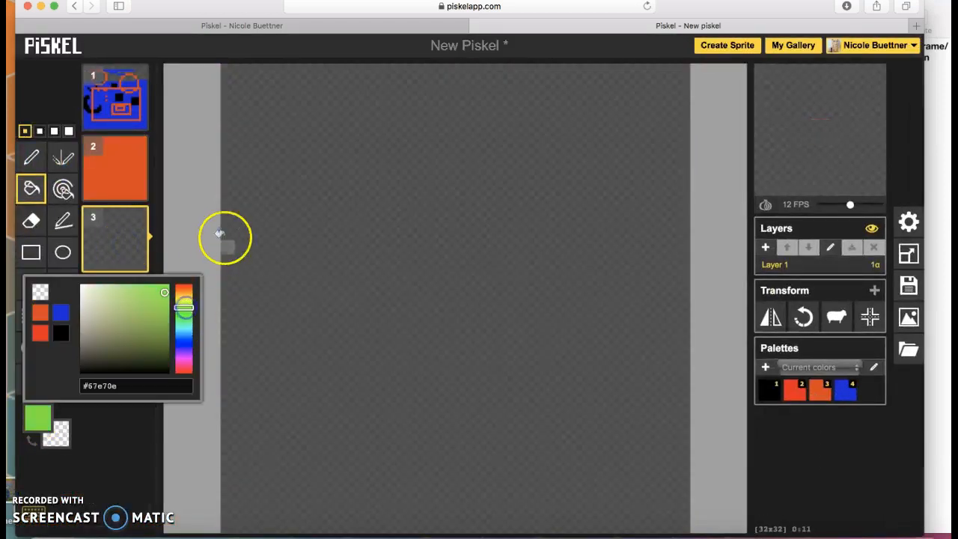
{"action": "left_click", "coordinate": [330, 197]}
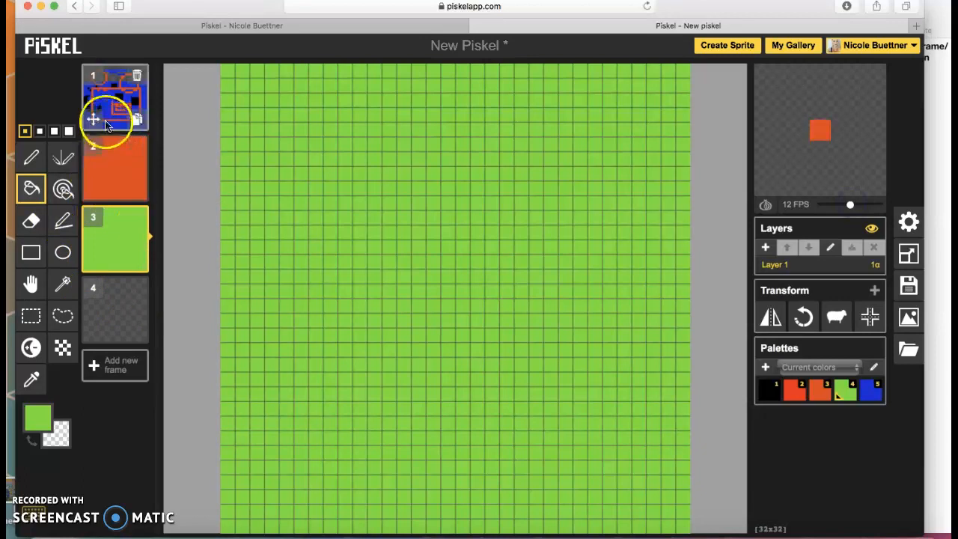
- Duplicate the drawn first frame, deleting the extra copies so one duplicate remains
{"action": "left_click", "coordinate": [112, 95]}
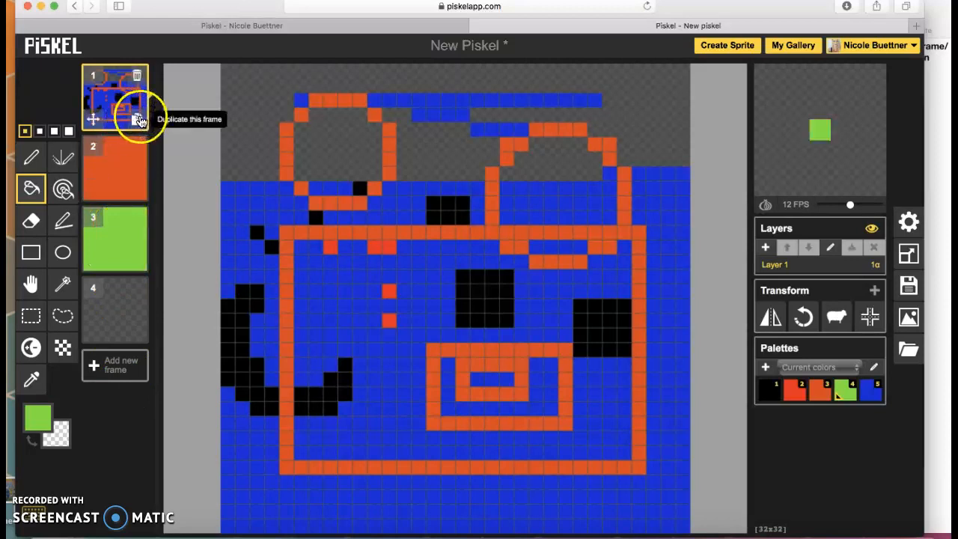
{"action": "left_click", "coordinate": [138, 120]}
{"action": "left_click", "coordinate": [138, 189]}
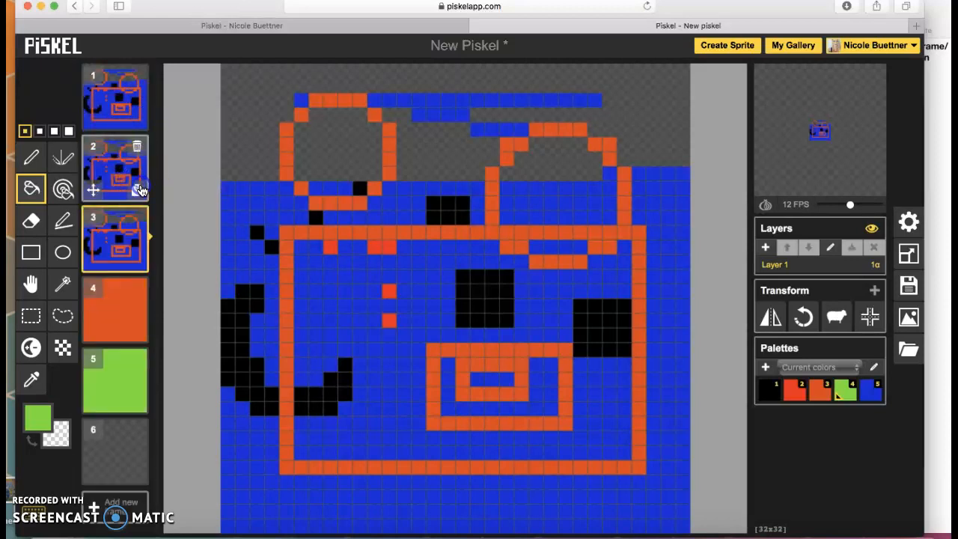
{"action": "left_click", "coordinate": [139, 262]}
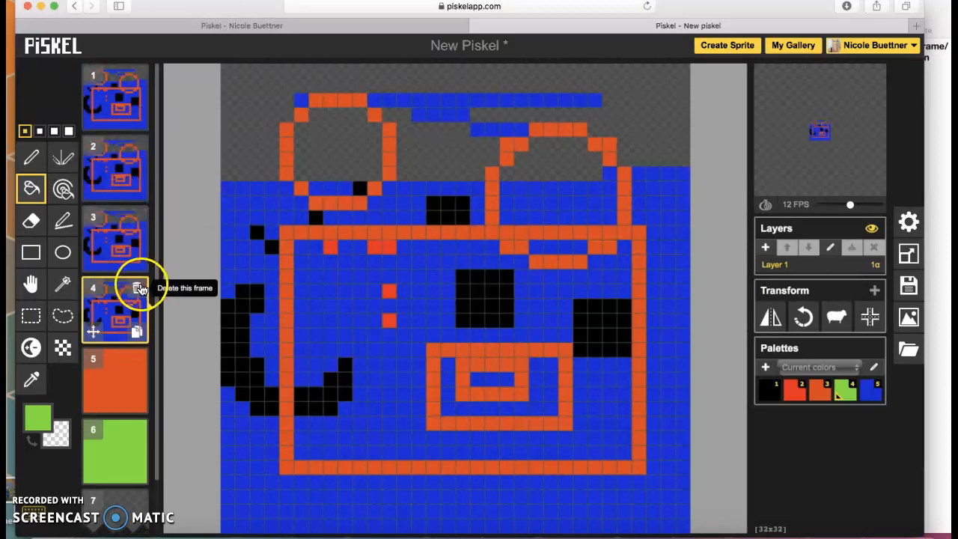
{"action": "left_click", "coordinate": [137, 288]}
{"action": "left_click", "coordinate": [137, 218]}
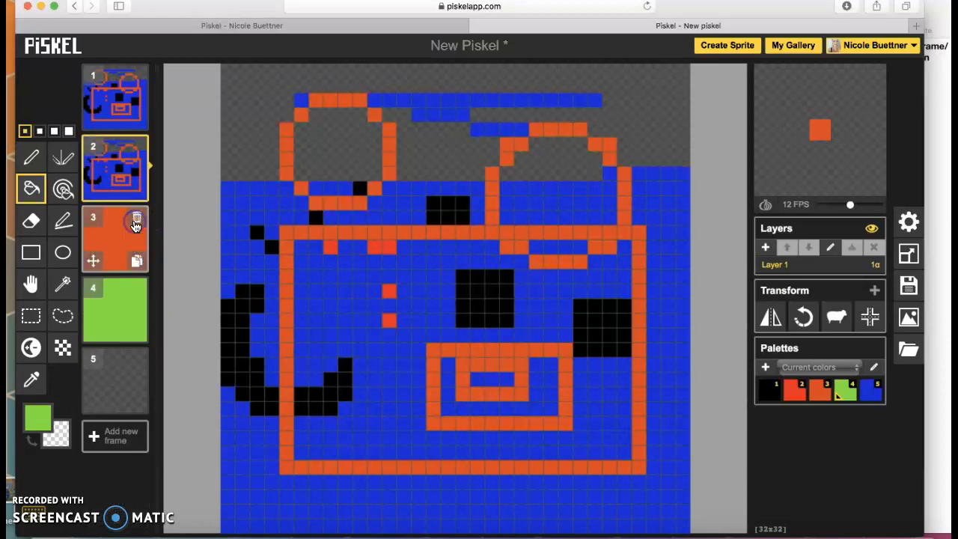
- Move the duplicated drawing into the second frame slot and view frame 2
{"action": "left_click_drag", "start_coordinate": [92, 187], "coordinate": [99, 271]}
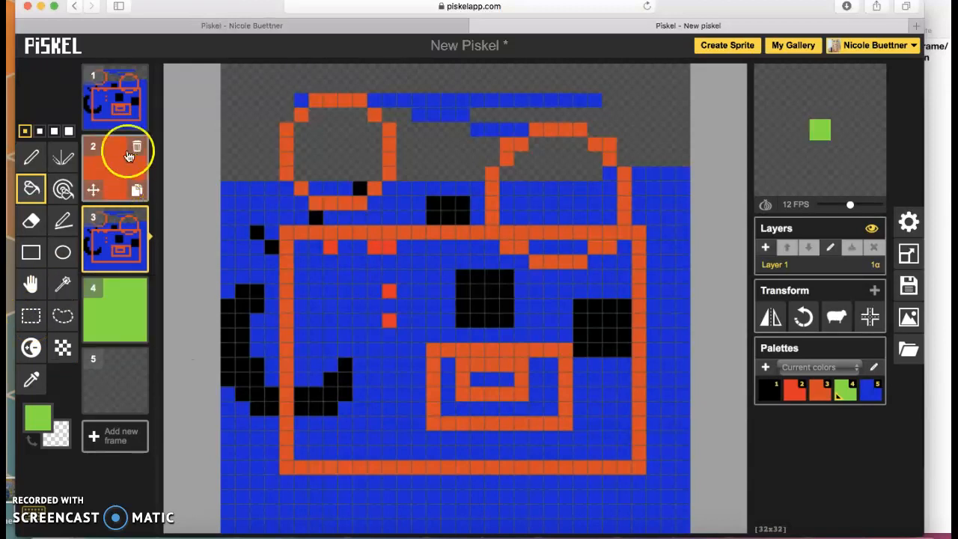
{"action": "left_click_drag", "start_coordinate": [94, 244], "coordinate": [93, 179]}
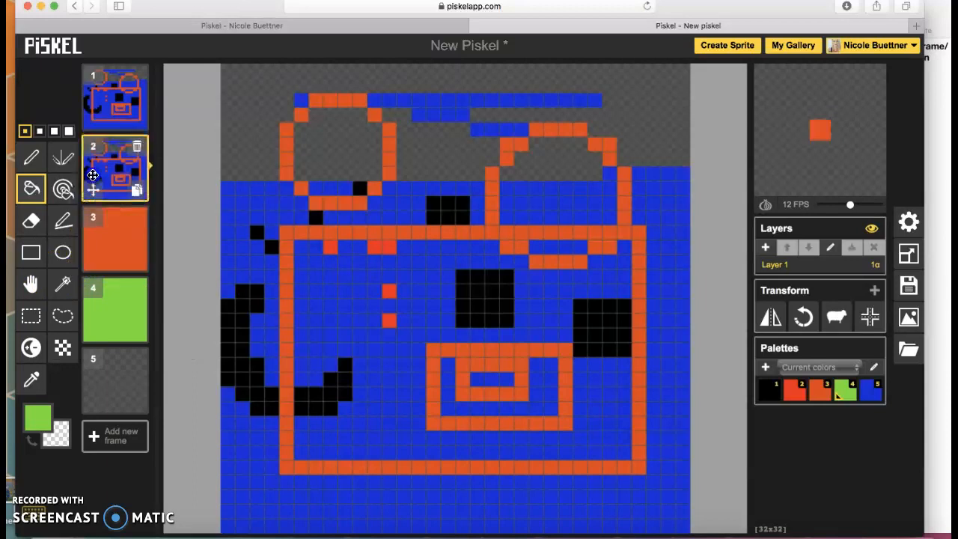
{"action": "left_click", "coordinate": [107, 97]}
{"action": "left_click", "coordinate": [117, 169]}
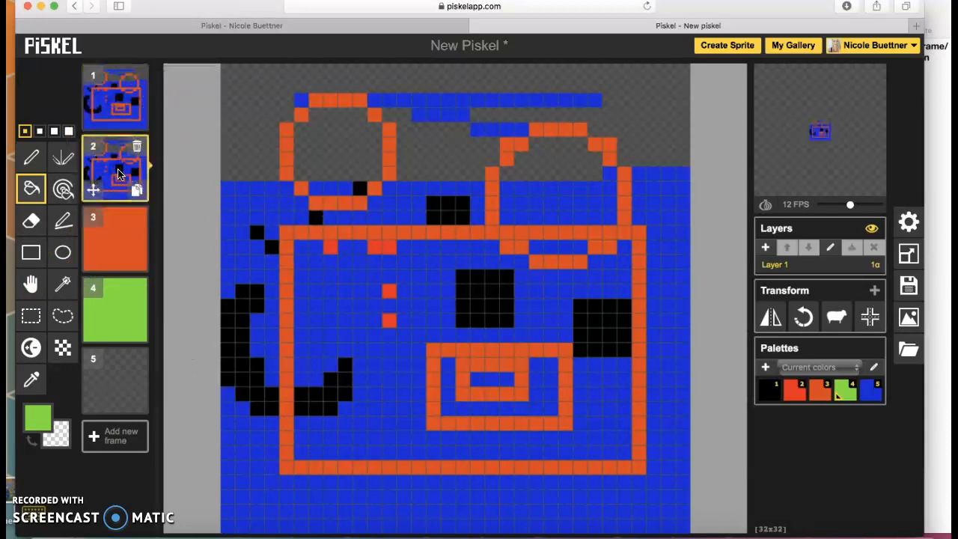
{"action": "left_click", "coordinate": [115, 98]}
{"action": "left_click", "coordinate": [118, 169]}
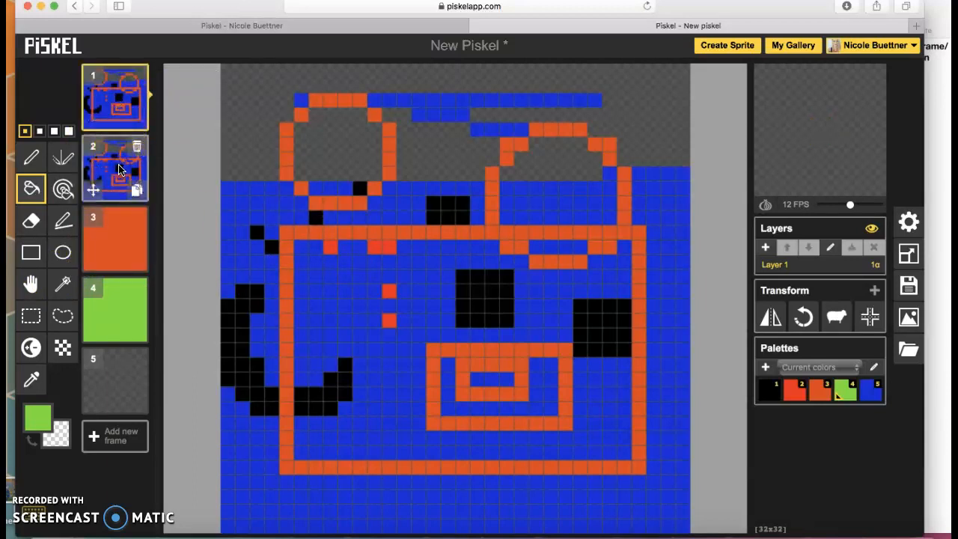
{"action": "left_click", "coordinate": [118, 177]}
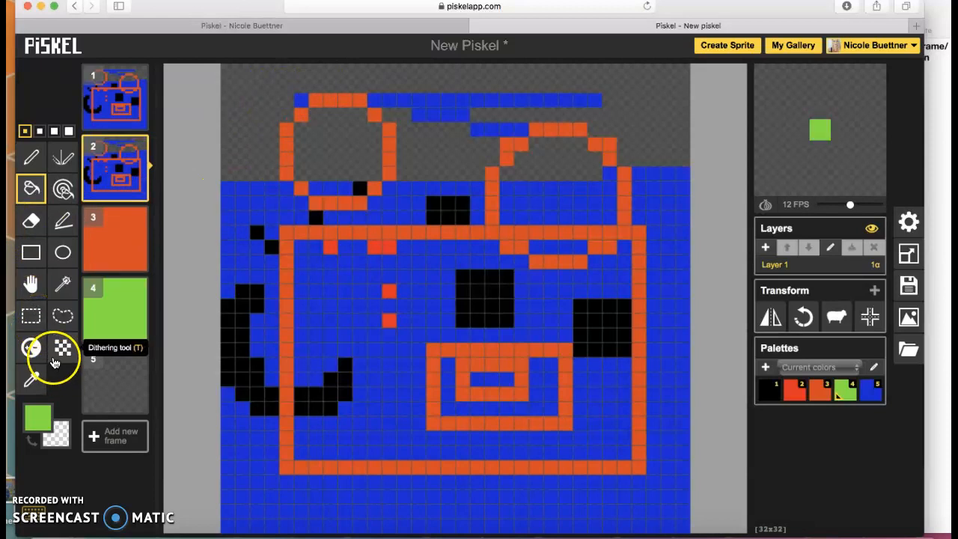
- Select and copy the upper-left block of frame 1 with Rectangle selection
{"action": "left_click", "coordinate": [34, 320]}
{"action": "left_click", "coordinate": [116, 97]}
{"action": "left_click_drag", "start_coordinate": [256, 86], "coordinate": [505, 321]}
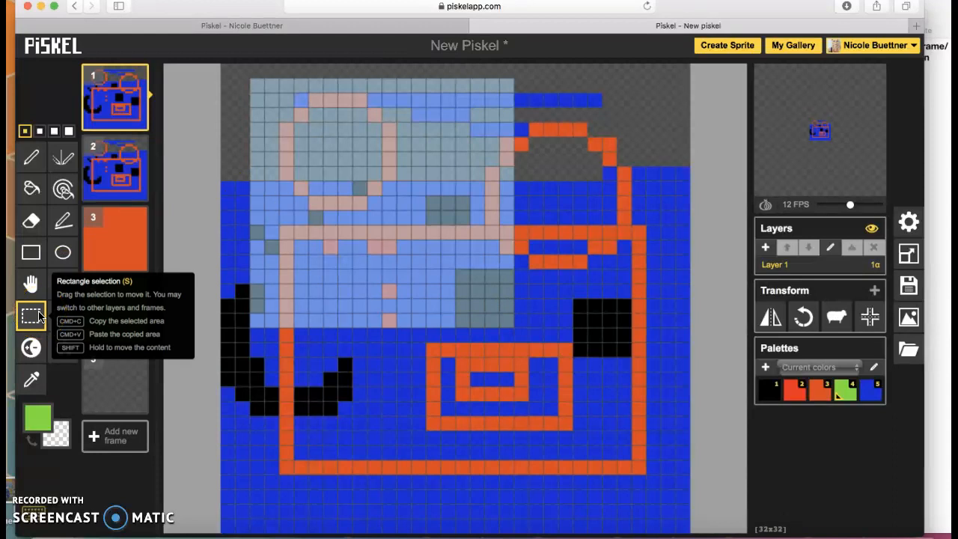
{"action": "left_click", "coordinate": [374, 238]}
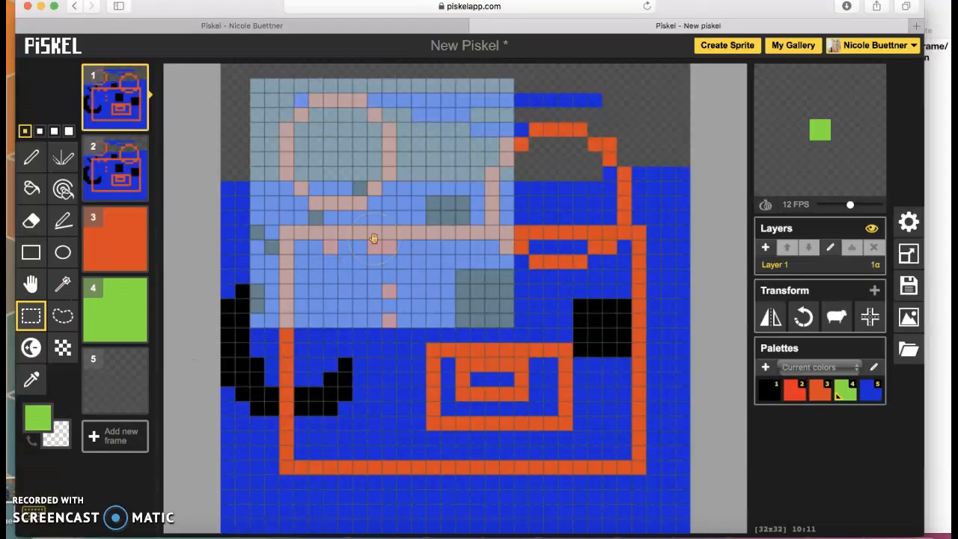
- Paste the copied block onto the orange frame 3 and commit it
{"action": "left_click", "coordinate": [138, 161]}
{"action": "left_click", "coordinate": [111, 234]}
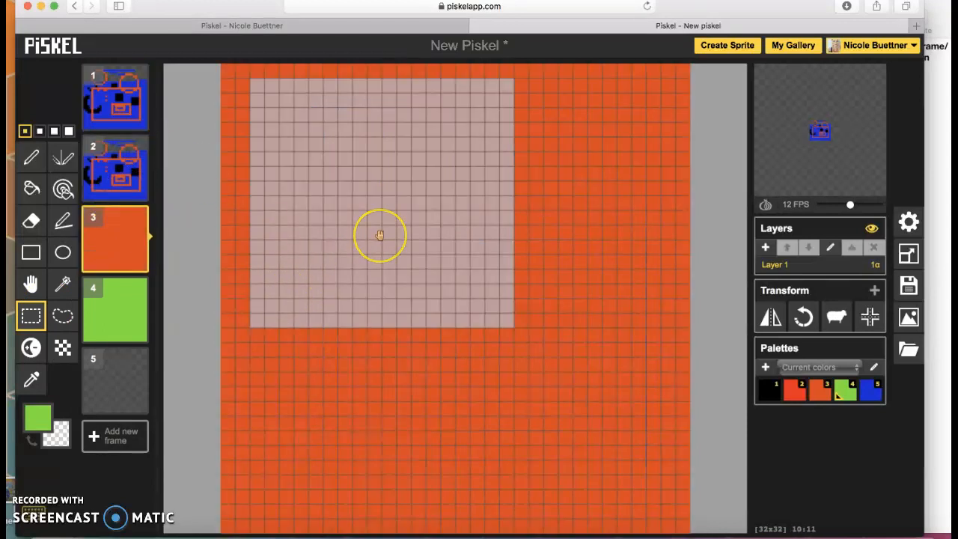
{"action": "key", "text": "super+v"}
{"action": "left_click", "coordinate": [449, 348]}
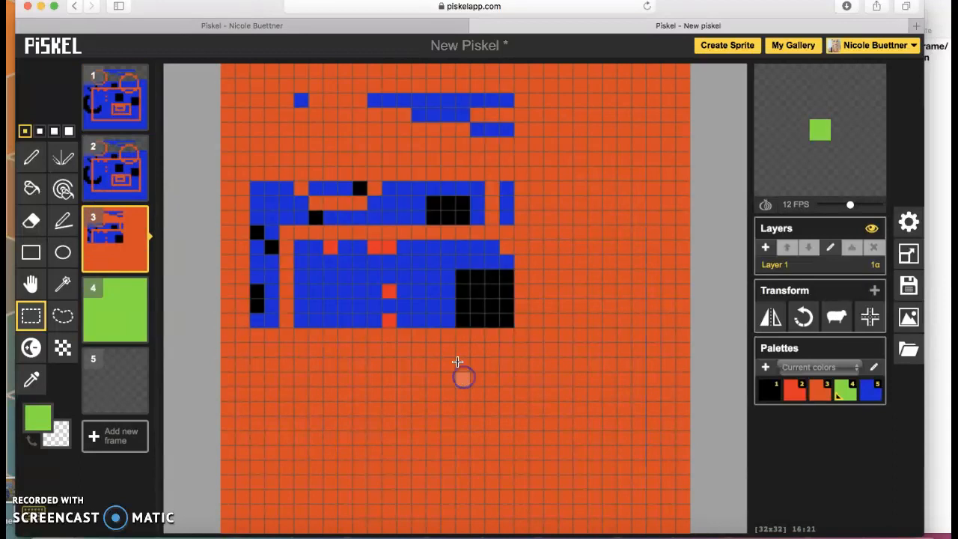
{"action": "left_click", "coordinate": [118, 238]}
{"action": "left_click", "coordinate": [113, 169]}
{"action": "left_click", "coordinate": [116, 238]}
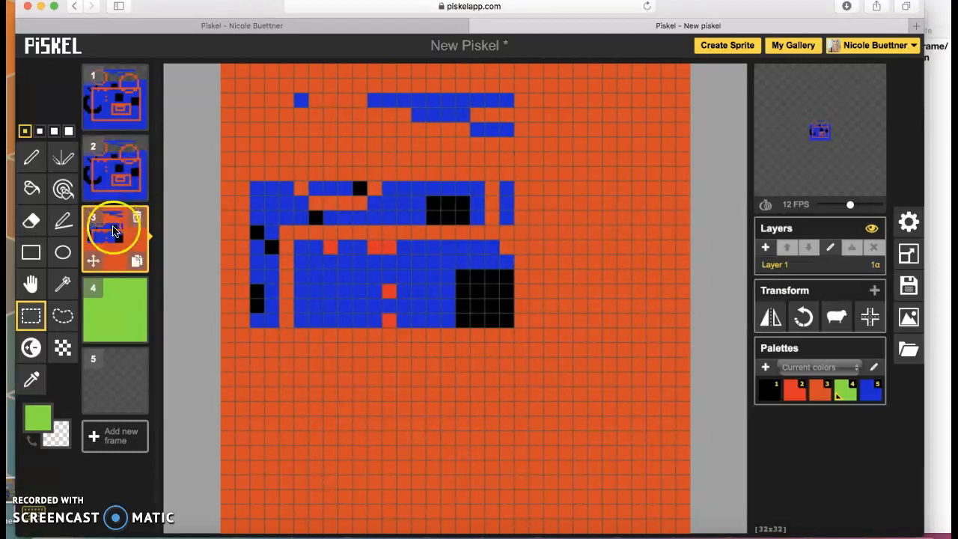
- Lasso the upper part of frame 2's drawing, then clear the selection
{"action": "left_click", "coordinate": [63, 319]}
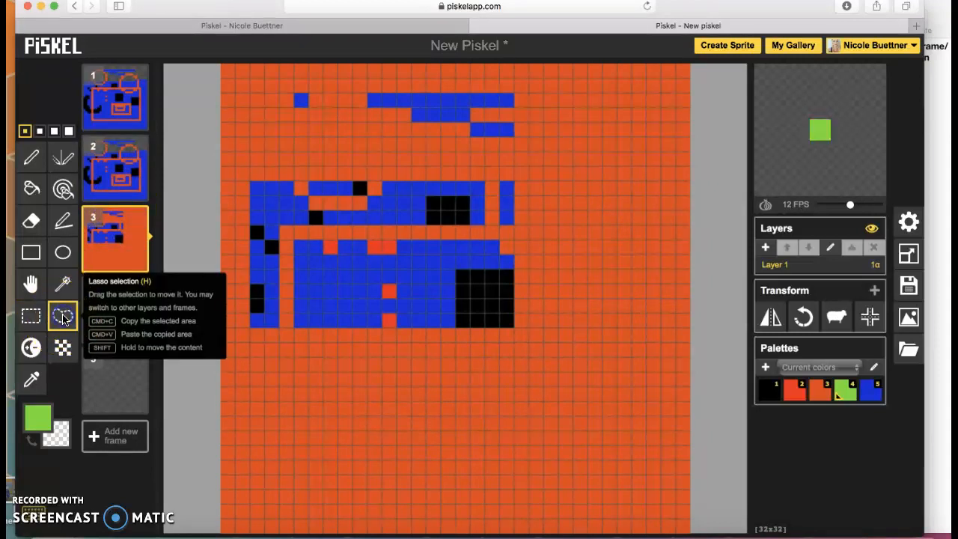
{"action": "left_click", "coordinate": [120, 163]}
{"action": "mouse_move", "coordinate": [316, 213]}
{"action": "left_mouse_down"}
{"action": "mouse_move", "coordinate": [329, 244]}
{"action": "mouse_move", "coordinate": [467, 288]}
{"action": "mouse_move", "coordinate": [499, 208]}
{"action": "mouse_move", "coordinate": [550, 135]}
{"action": "mouse_move", "coordinate": [525, 98]}
{"action": "mouse_move", "coordinate": [436, 80]}
{"action": "mouse_move", "coordinate": [375, 80]}
{"action": "mouse_move", "coordinate": [320, 106]}
{"action": "mouse_move", "coordinate": [281, 157]}
{"action": "mouse_move", "coordinate": [266, 217]}
{"action": "mouse_move", "coordinate": [282, 303]}
{"action": "mouse_move", "coordinate": [350, 346]}
{"action": "mouse_move", "coordinate": [432, 352]}
{"action": "mouse_move", "coordinate": [501, 331]}
{"action": "mouse_move", "coordinate": [508, 238]}
{"action": "left_mouse_up"}
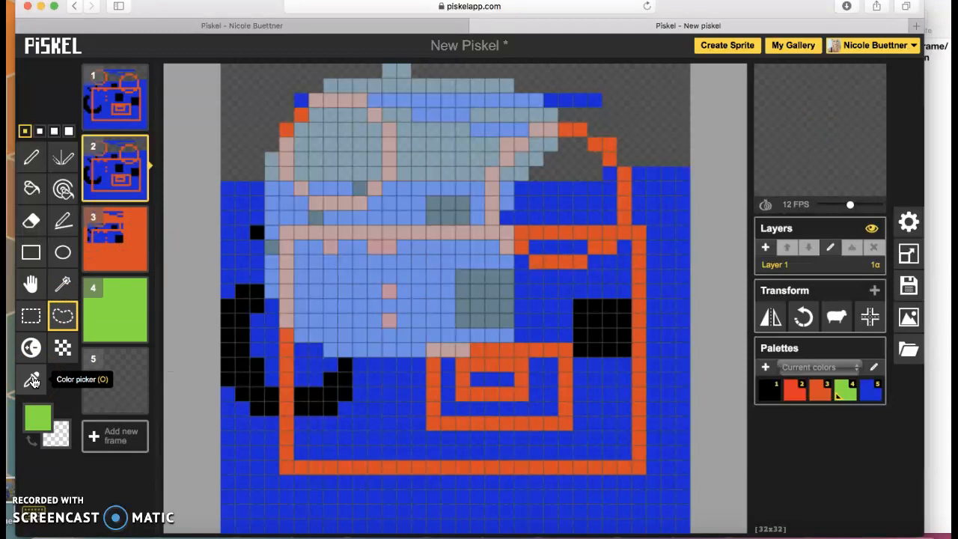
{"action": "left_click", "coordinate": [114, 120]}
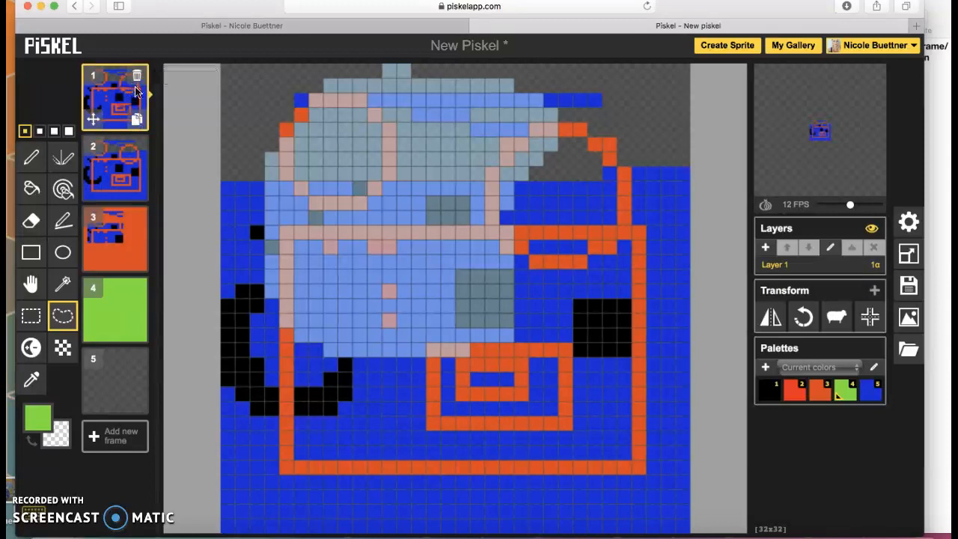
{"action": "left_click", "coordinate": [233, 186]}
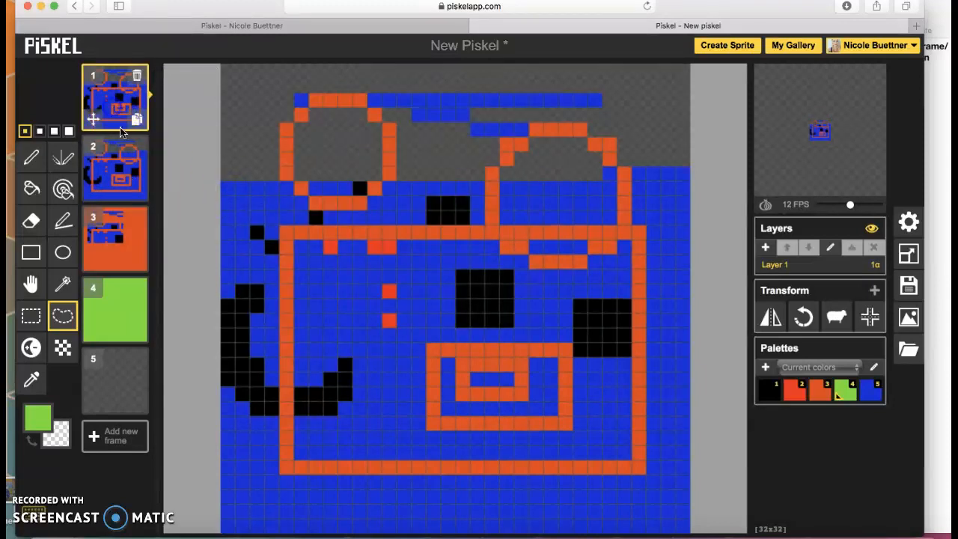
- Sample the orange from the drawing and draw an orange line outline on frame 4
{"action": "left_click", "coordinate": [28, 380]}
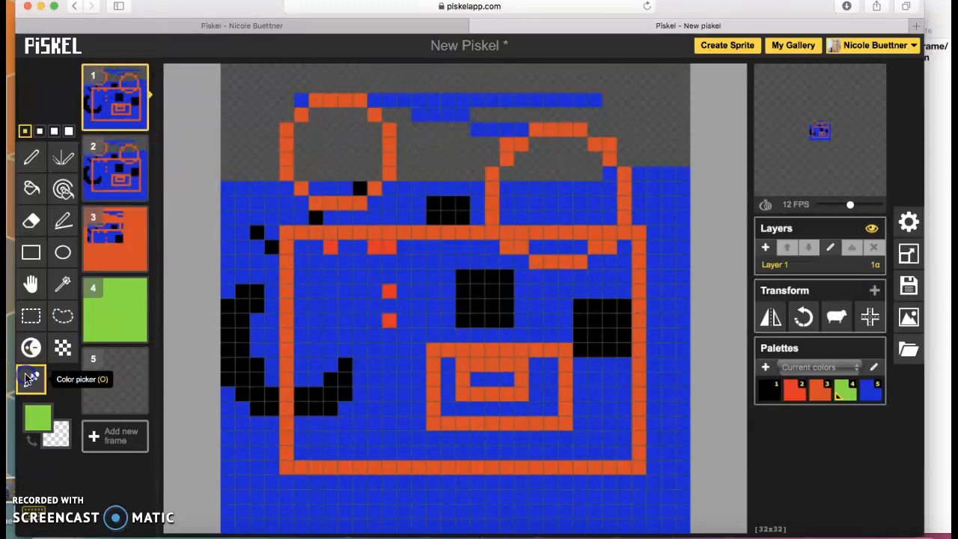
{"action": "left_click", "coordinate": [287, 143]}
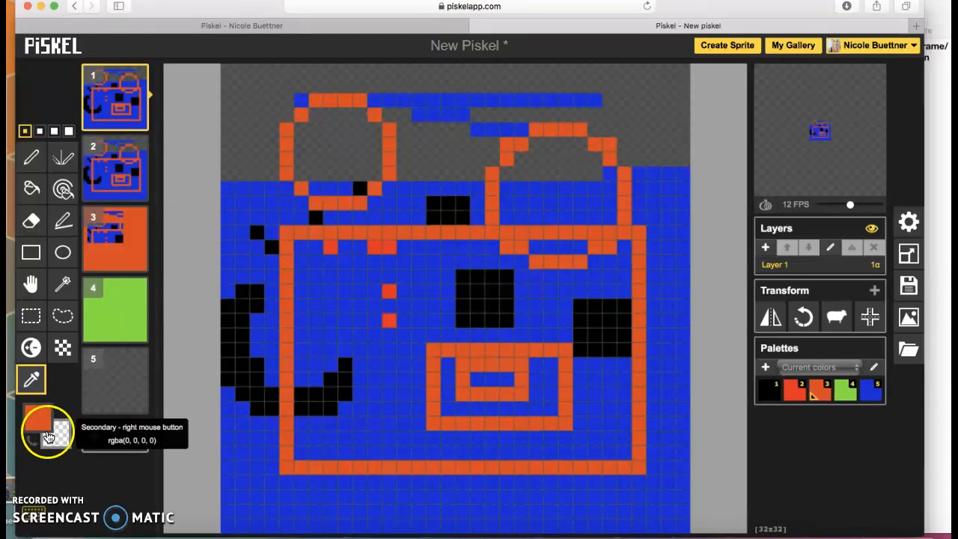
{"action": "left_click", "coordinate": [31, 403]}
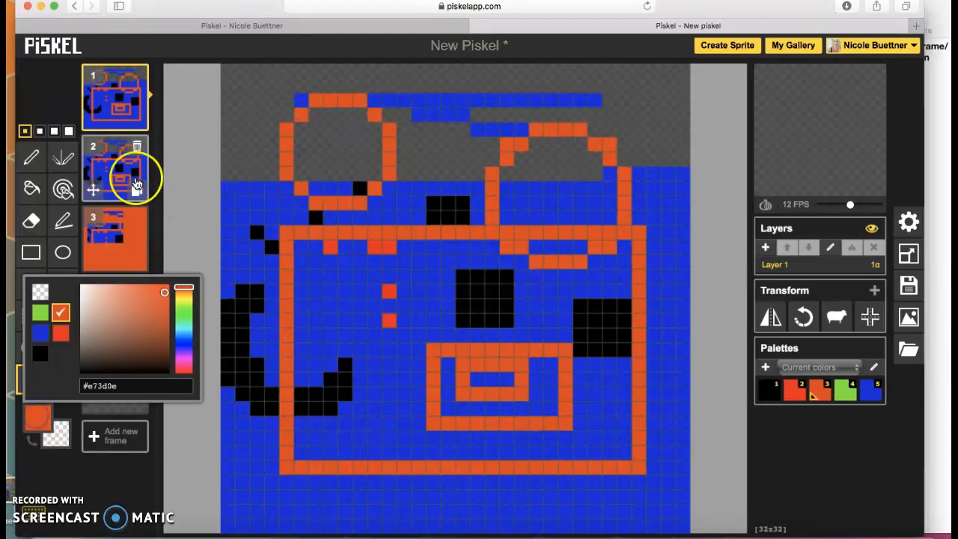
{"action": "left_click", "coordinate": [32, 157]}
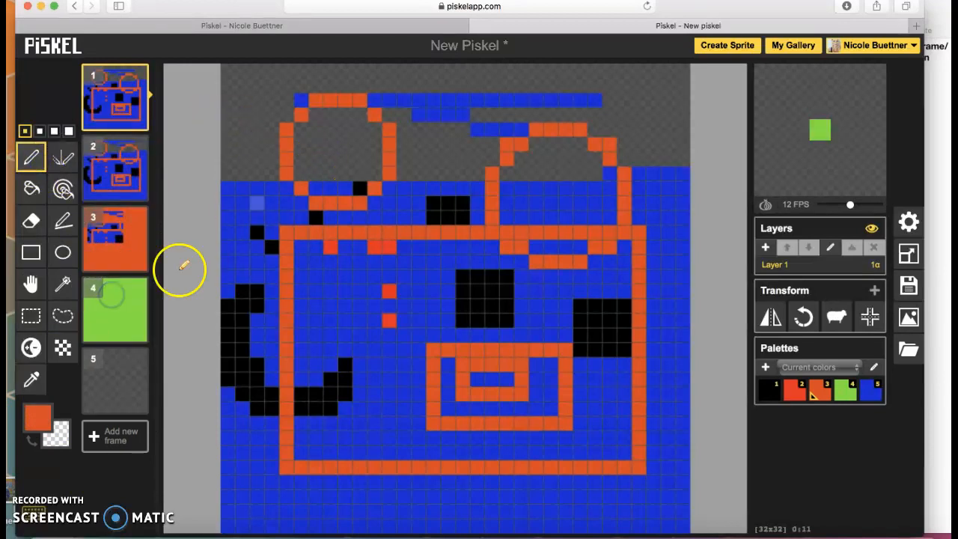
{"action": "left_click", "coordinate": [117, 295]}
{"action": "mouse_move", "coordinate": [324, 203]}
{"action": "left_mouse_down"}
{"action": "mouse_move", "coordinate": [535, 209]}
{"action": "mouse_move", "coordinate": [359, 321]}
{"action": "mouse_move", "coordinate": [389, 288]}
{"action": "left_mouse_up"}
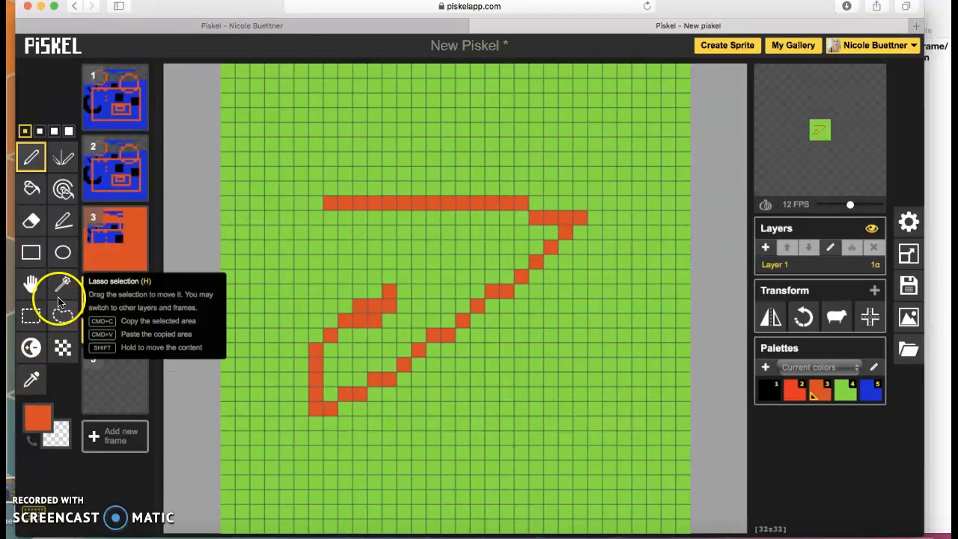
- Dither a dark checkered patch over the upper-left, then pick a new colour for Paint-same-colour
{"action": "left_click", "coordinate": [62, 347]}
{"action": "mouse_move", "coordinate": [345, 217]}
{"action": "left_mouse_down"}
{"action": "mouse_move", "coordinate": [435, 214]}
{"action": "mouse_move", "coordinate": [409, 320]}
{"action": "mouse_move", "coordinate": [316, 278]}
{"action": "mouse_move", "coordinate": [391, 247]}
{"action": "mouse_move", "coordinate": [305, 268]}
{"action": "mouse_move", "coordinate": [305, 230]}
{"action": "mouse_move", "coordinate": [251, 216]}
{"action": "mouse_move", "coordinate": [284, 187]}
{"action": "mouse_move", "coordinate": [281, 142]}
{"action": "mouse_move", "coordinate": [285, 116]}
{"action": "left_mouse_up"}
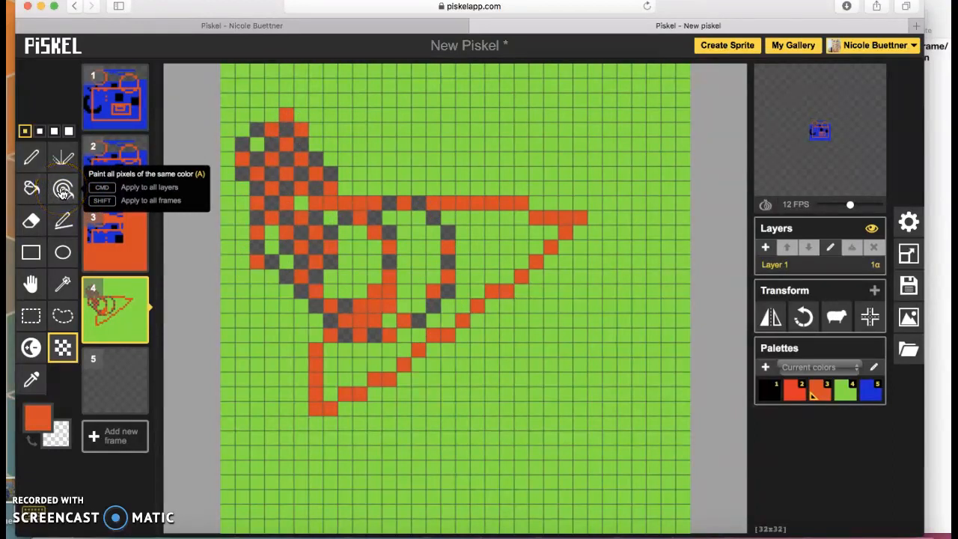
{"action": "left_click", "coordinate": [63, 192]}
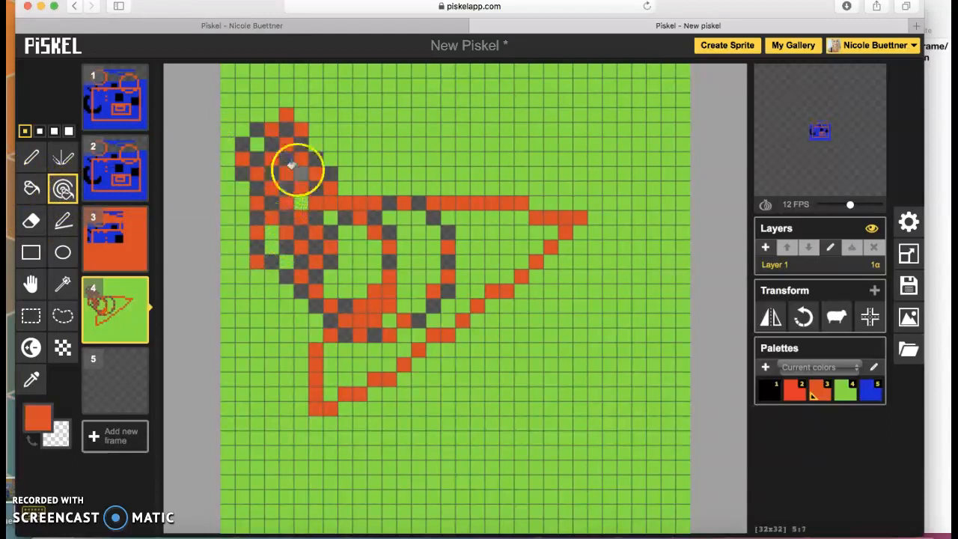
{"action": "mouse_move", "coordinate": [131, 359]}
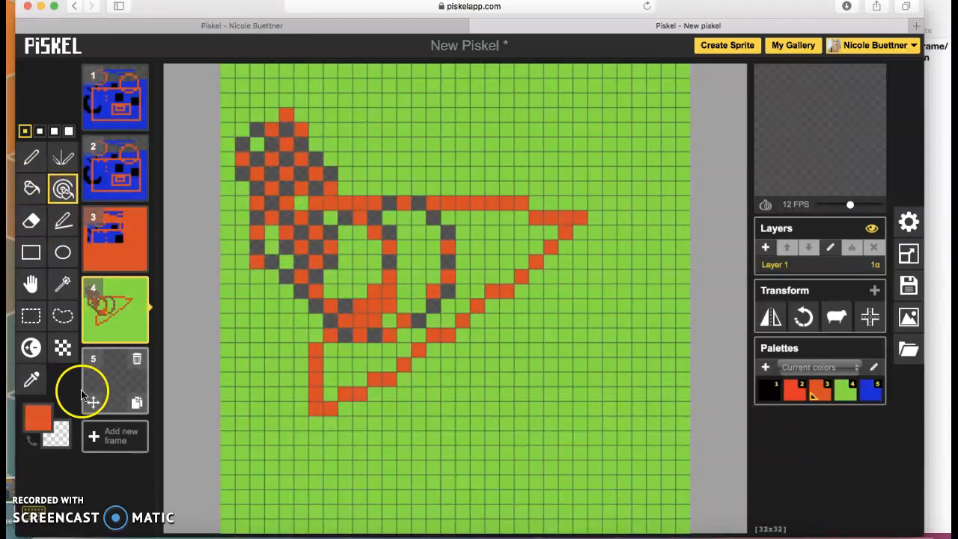
{"action": "left_click", "coordinate": [39, 417]}
{"action": "left_click", "coordinate": [120, 341]}
- Recolour all of frame 4's orange pixels light blue
{"action": "left_click", "coordinate": [185, 324]}
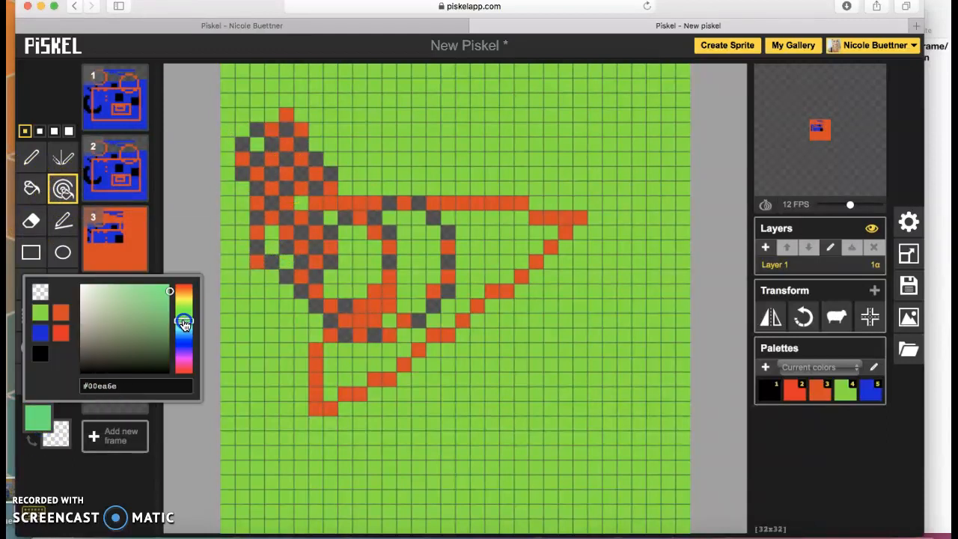
{"action": "left_click", "coordinate": [162, 242]}
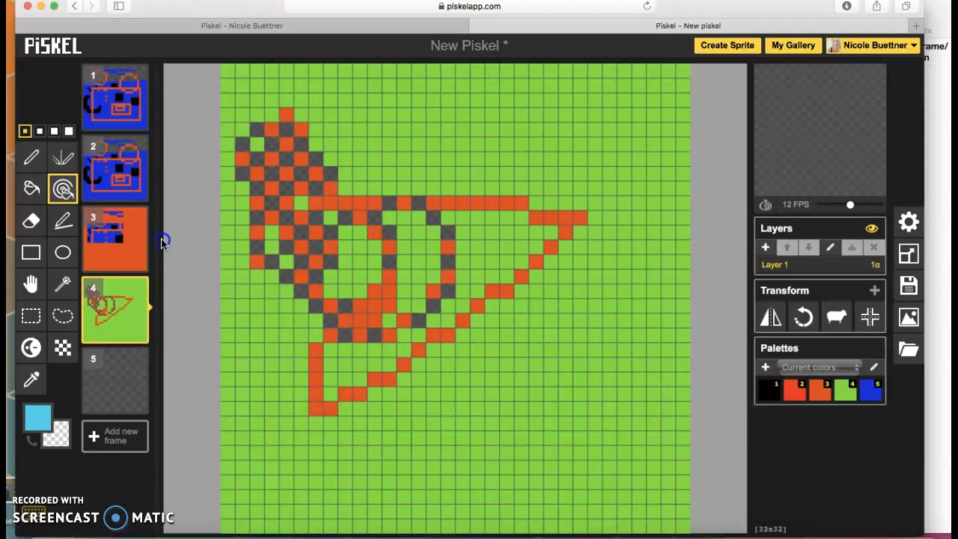
{"action": "left_click", "coordinate": [251, 200]}
- Turn the green background yellow, then choose My gallery from the account menu
{"action": "left_click", "coordinate": [38, 416]}
{"action": "left_click", "coordinate": [188, 305]}
{"action": "left_click_drag", "start_coordinate": [190, 305], "coordinate": [182, 304]}
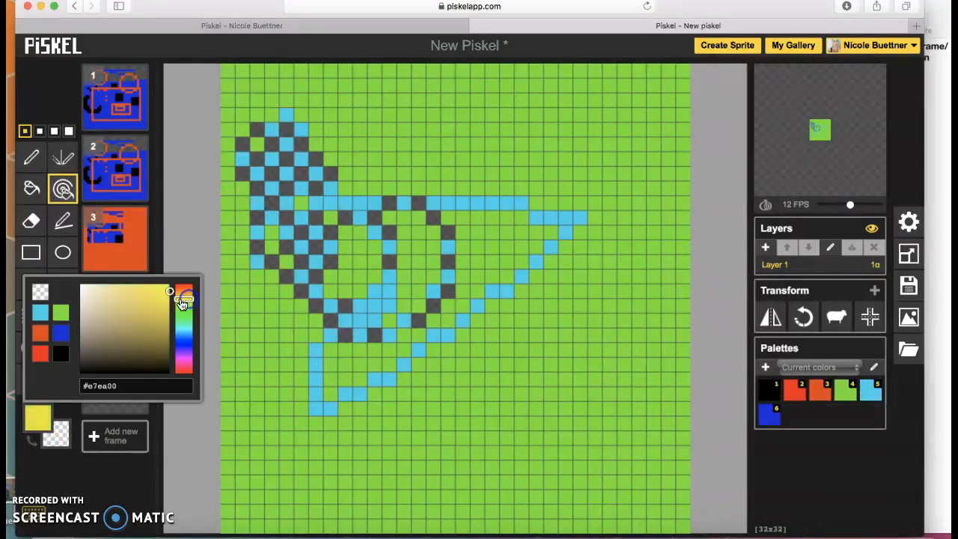
{"action": "left_click", "coordinate": [166, 241]}
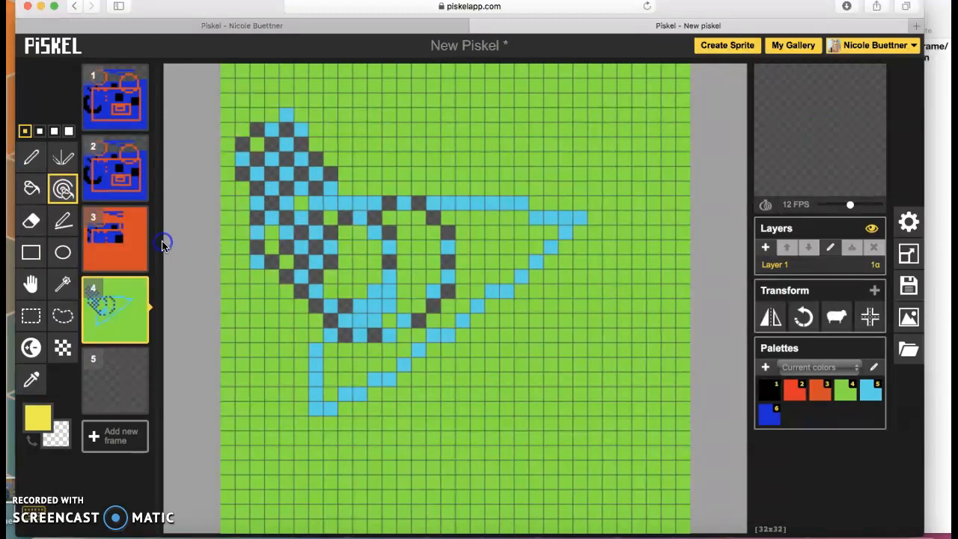
{"action": "left_click", "coordinate": [377, 139]}
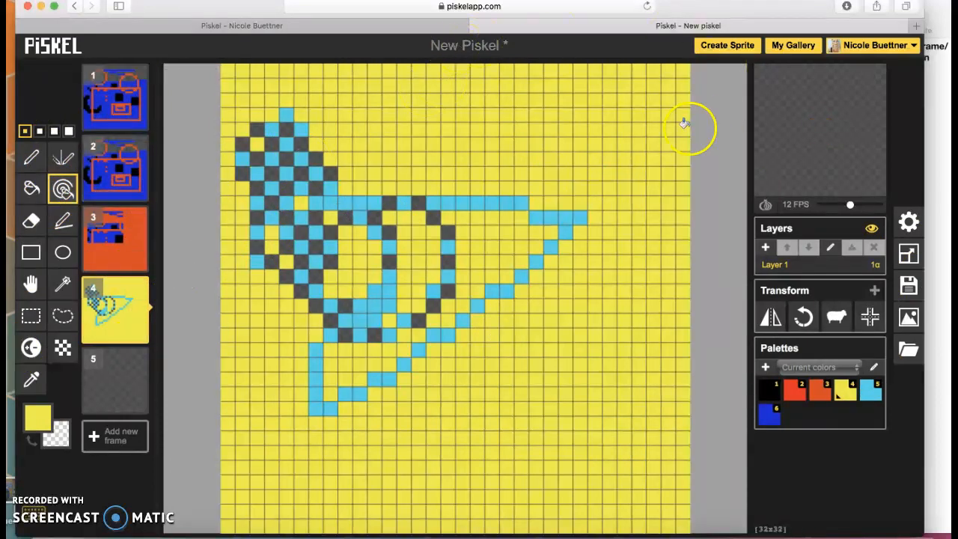
{"action": "left_click", "coordinate": [877, 46]}
{"action": "left_click", "coordinate": [876, 74]}
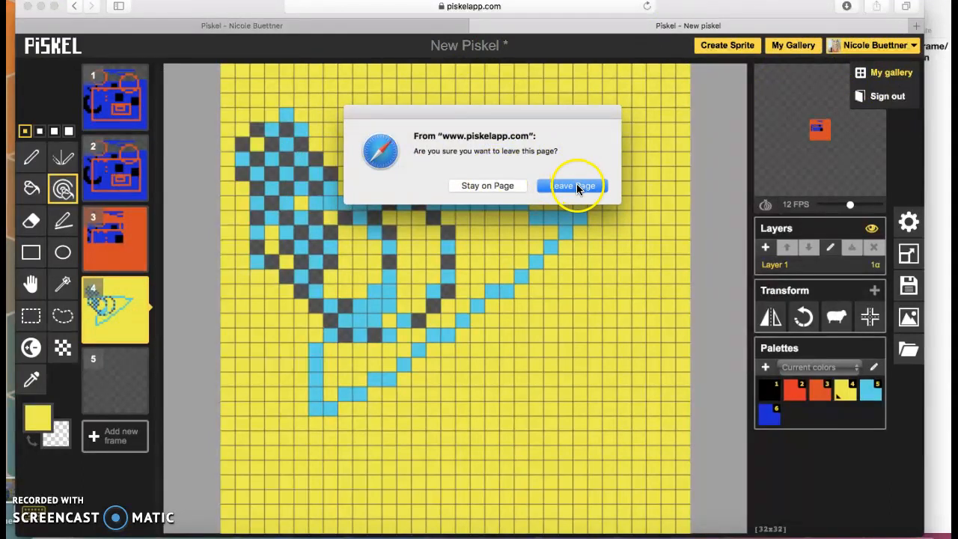
- Confirm leaving, open the 11-frame New Piskel for editing, and dismiss the browser warning
{"action": "left_click", "coordinate": [574, 186]}
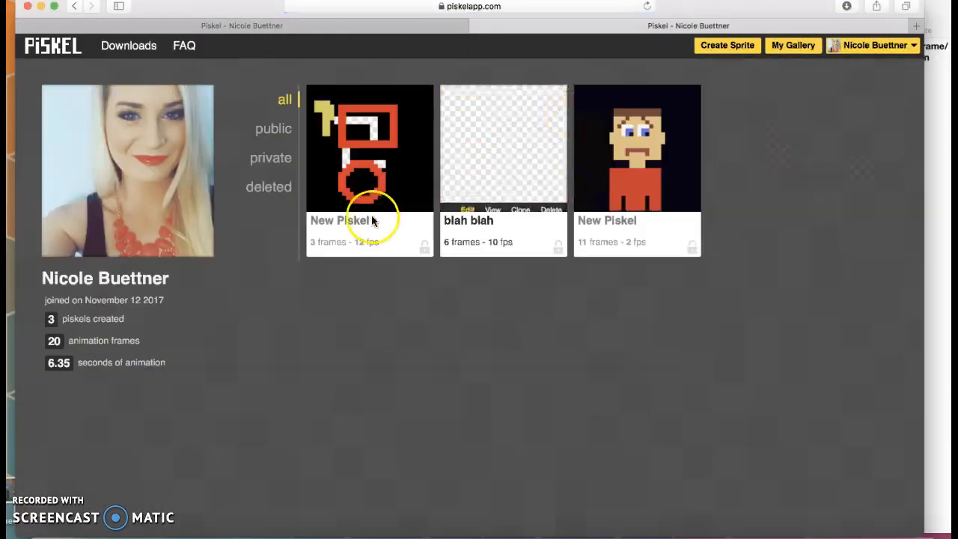
{"action": "mouse_move", "coordinate": [617, 139]}
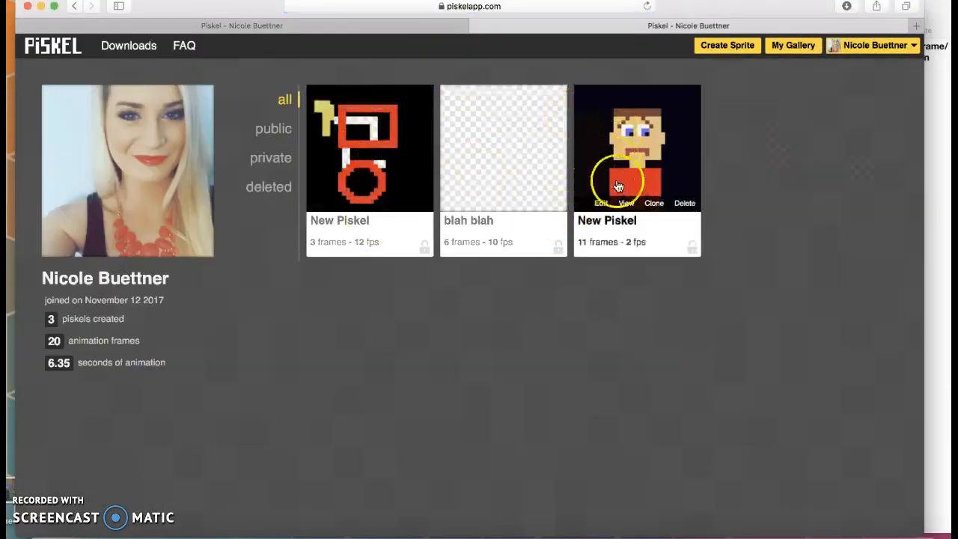
{"action": "left_click", "coordinate": [599, 202]}
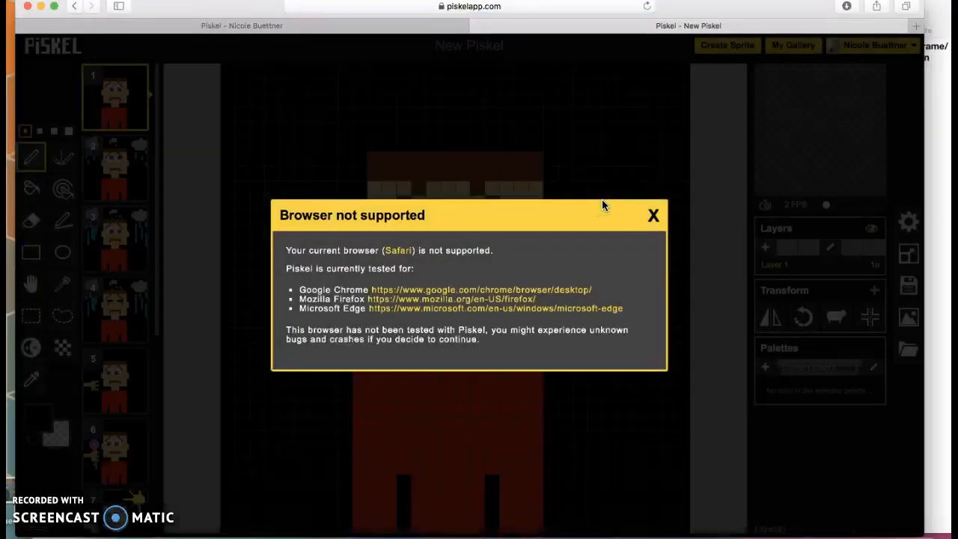
{"action": "left_click", "coordinate": [653, 215]}
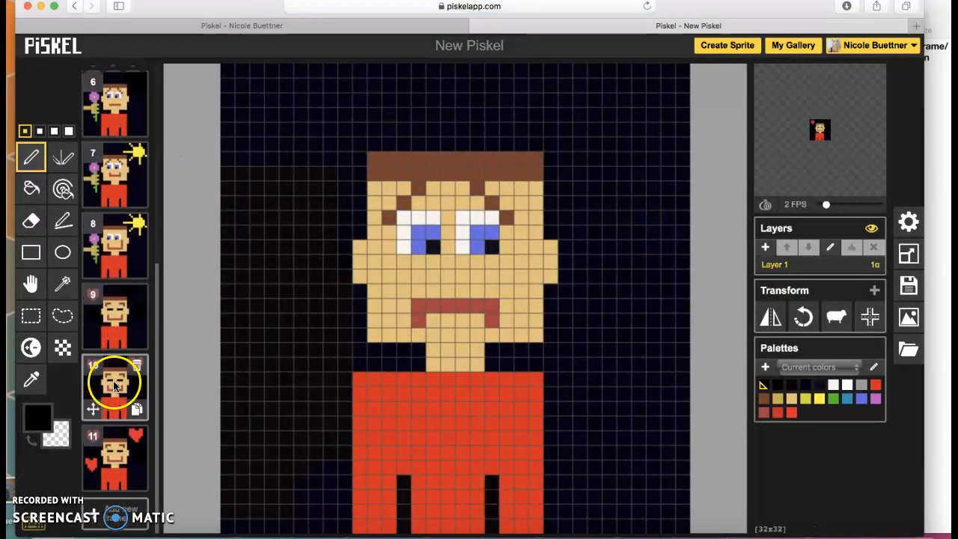
- Show frame 2, with rain clouds and raindrops, on the canvas
{"action": "scroll", "coordinate": [108, 99], "scroll_direction": "up", "scroll_amount": 5}
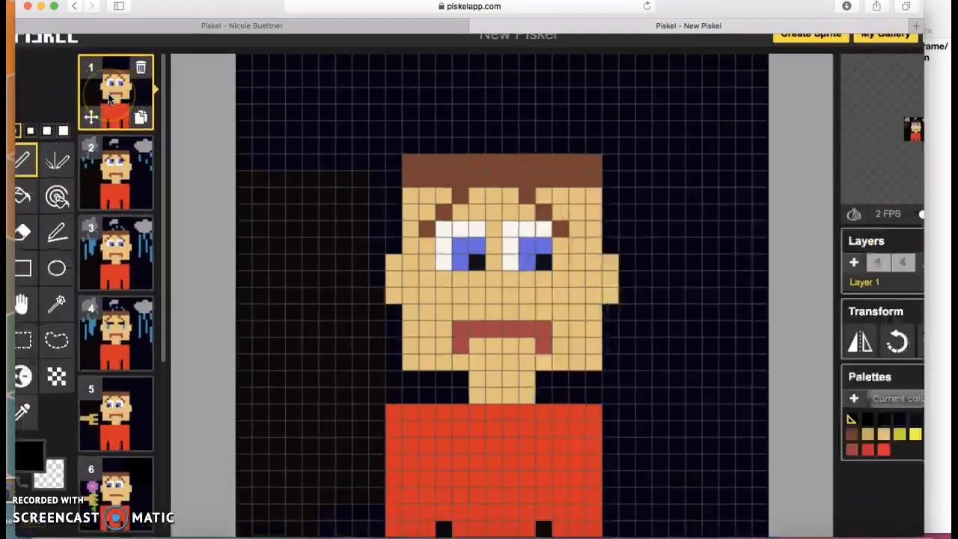
{"action": "scroll", "coordinate": [108, 98], "scroll_direction": "left", "scroll_amount": 2}
{"action": "scroll", "coordinate": [109, 99], "scroll_direction": "up", "scroll_amount": 1}
{"action": "left_click", "coordinate": [172, 97]}
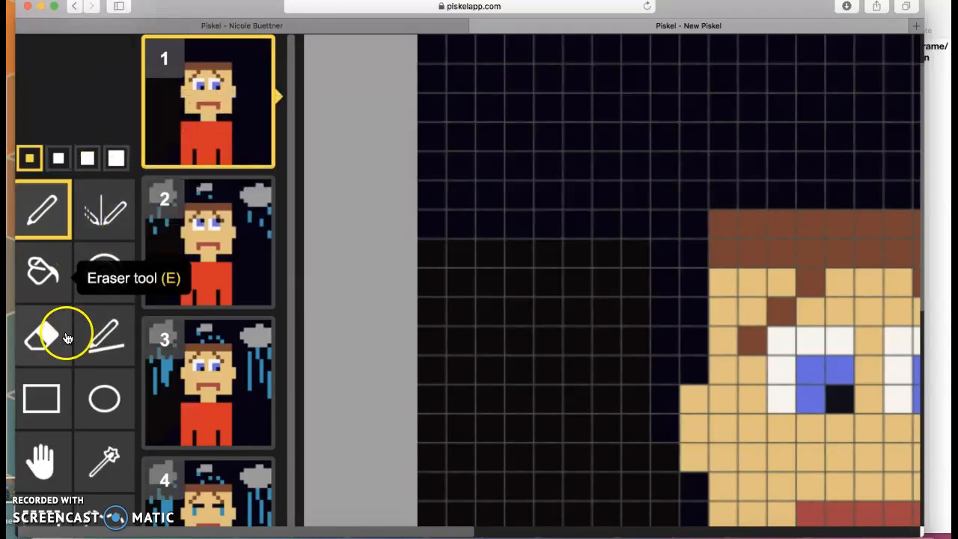
{"action": "left_click", "coordinate": [172, 268]}
- Scroll through frames 1–11 and the preview panel to review the animation
{"action": "scroll", "coordinate": [208, 242], "scroll_direction": "right", "scroll_amount": 8}
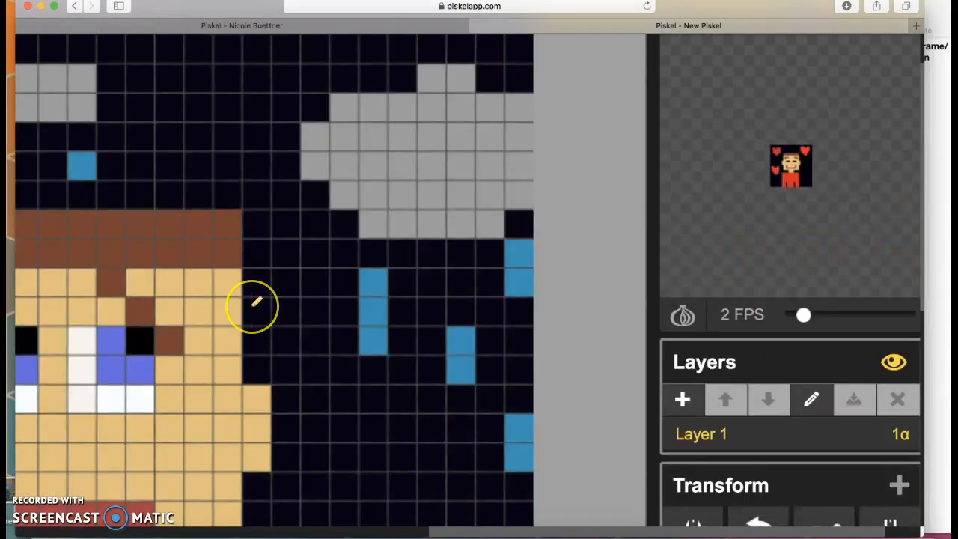
{"action": "scroll", "coordinate": [255, 302], "scroll_direction": "left", "scroll_amount": 8}
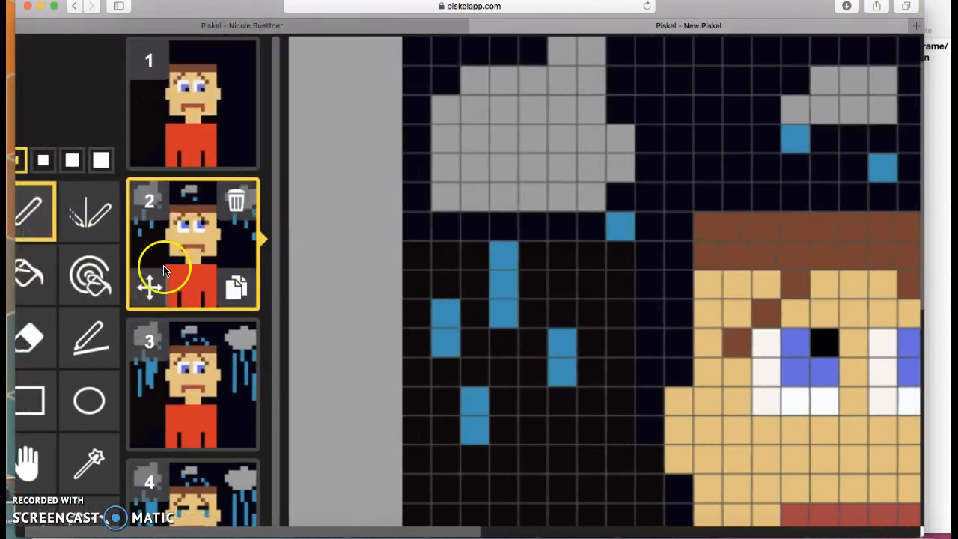
{"action": "scroll", "coordinate": [34, 358], "scroll_direction": "down", "scroll_amount": 3}
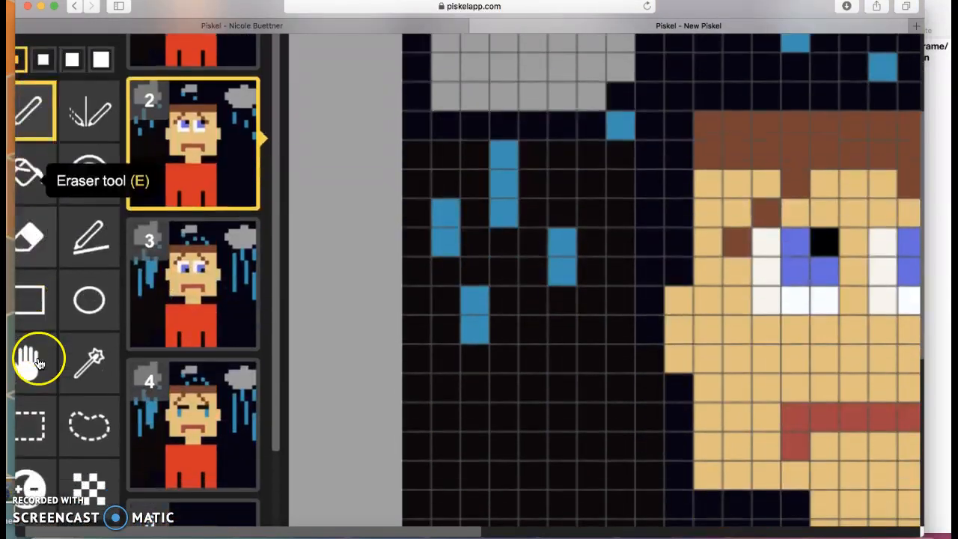
{"action": "scroll", "coordinate": [39, 363], "scroll_direction": "down", "scroll_amount": 1}
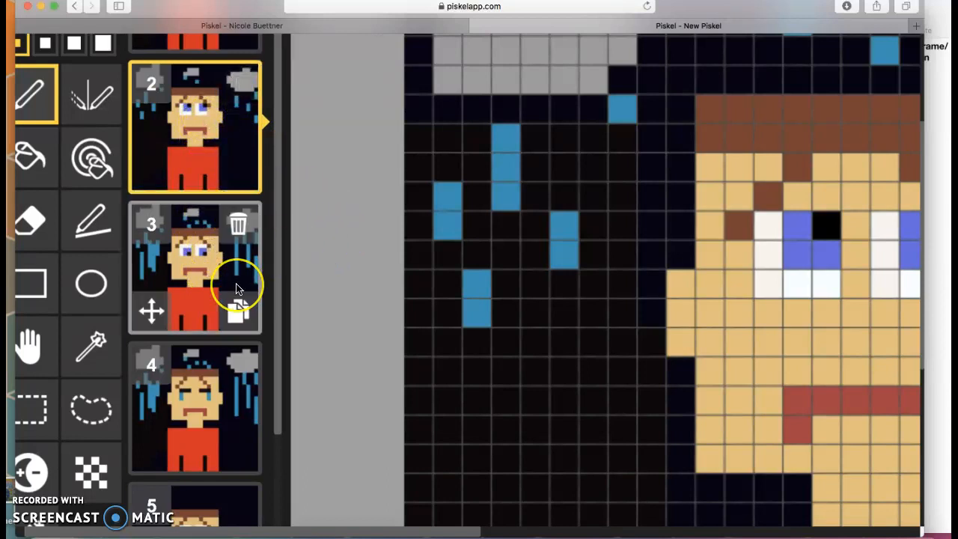
{"action": "scroll", "coordinate": [225, 269], "scroll_direction": "down", "scroll_amount": 5}
{"action": "scroll", "coordinate": [225, 269], "scroll_direction": "up", "scroll_amount": 4}
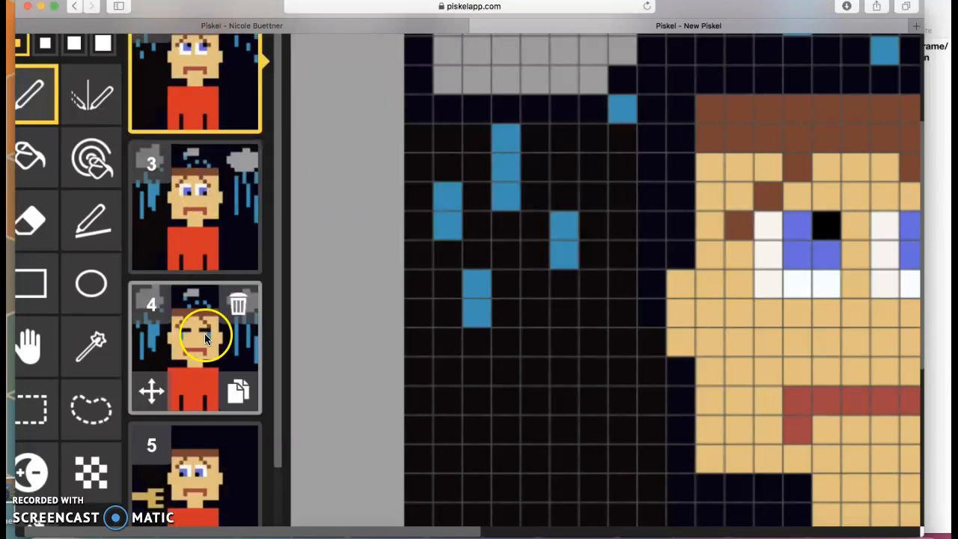
{"action": "scroll", "coordinate": [217, 378], "scroll_direction": "down", "scroll_amount": 2}
{"action": "scroll", "coordinate": [217, 378], "scroll_direction": "down", "scroll_amount": 3}
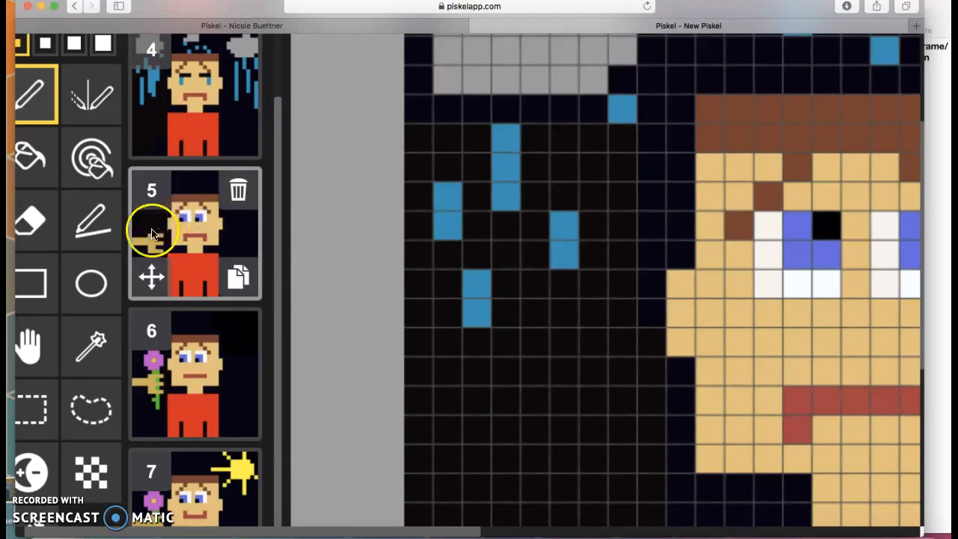
{"action": "scroll", "coordinate": [150, 385], "scroll_direction": "down", "scroll_amount": 2}
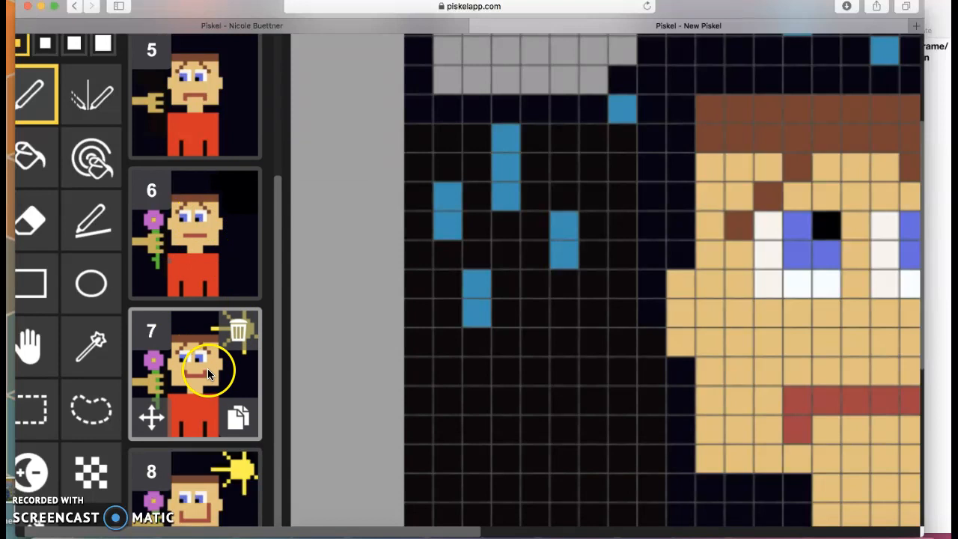
{"action": "scroll", "coordinate": [208, 369], "scroll_direction": "down", "scroll_amount": 5}
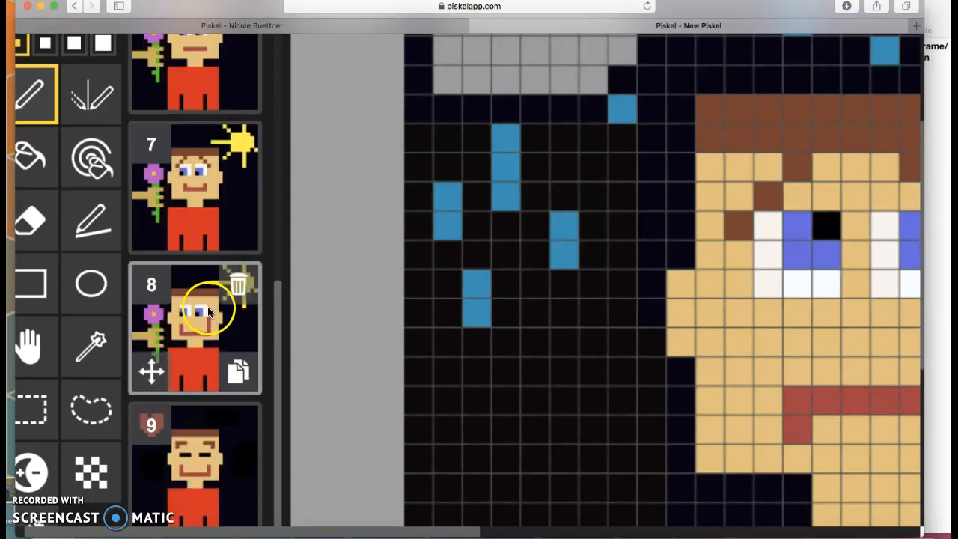
{"action": "scroll", "coordinate": [189, 322], "scroll_direction": "down", "scroll_amount": 2}
{"action": "scroll", "coordinate": [191, 389], "scroll_direction": "down", "scroll_amount": 6}
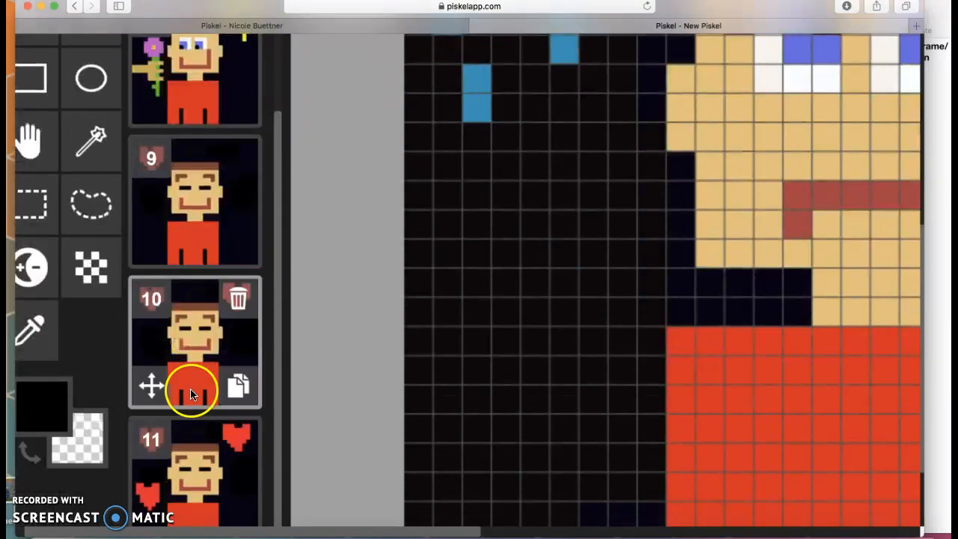
{"action": "scroll", "coordinate": [175, 265], "scroll_direction": "down", "scroll_amount": 2}
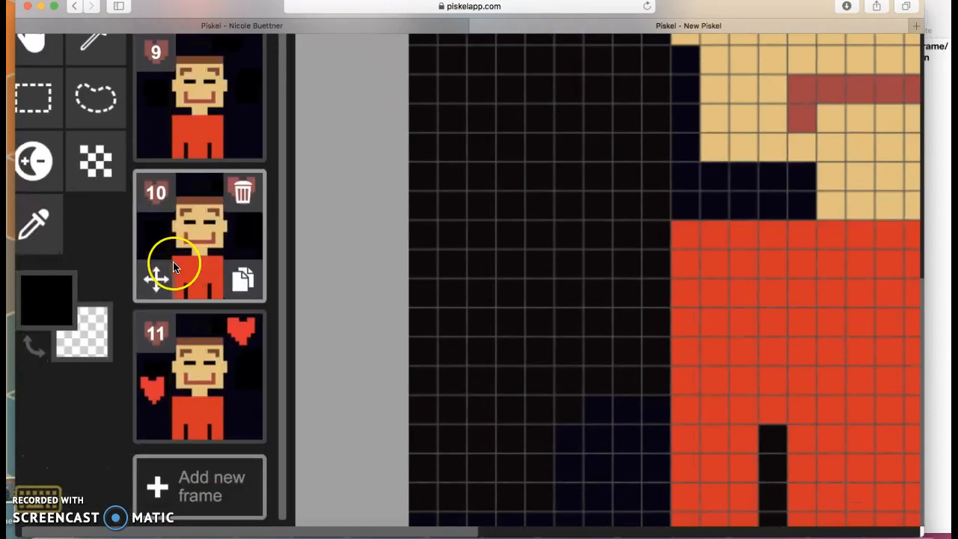
{"action": "scroll", "coordinate": [193, 346], "scroll_direction": "up", "scroll_amount": 15}
{"action": "scroll", "coordinate": [528, 217], "scroll_direction": "right", "scroll_amount": 10}
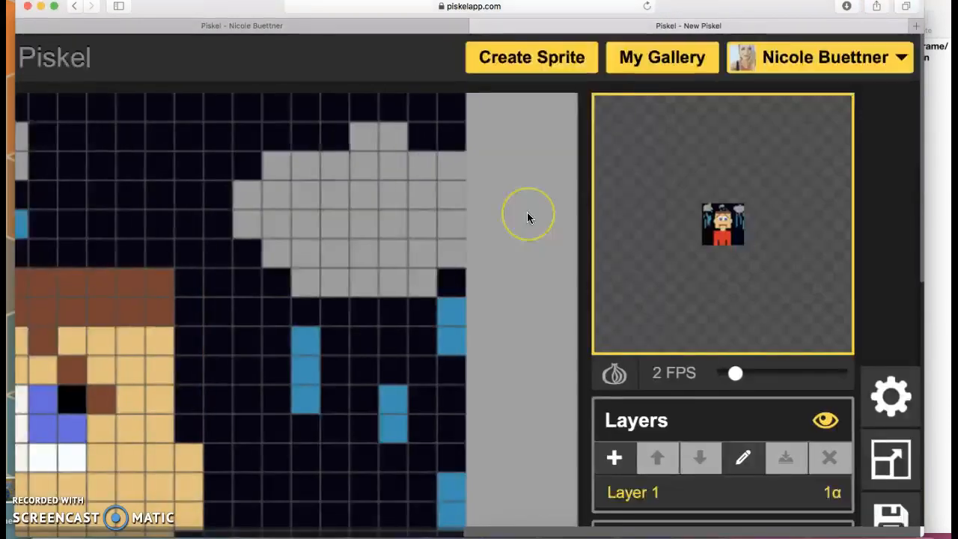
{"action": "scroll", "coordinate": [671, 253], "scroll_direction": "up", "scroll_amount": 3}
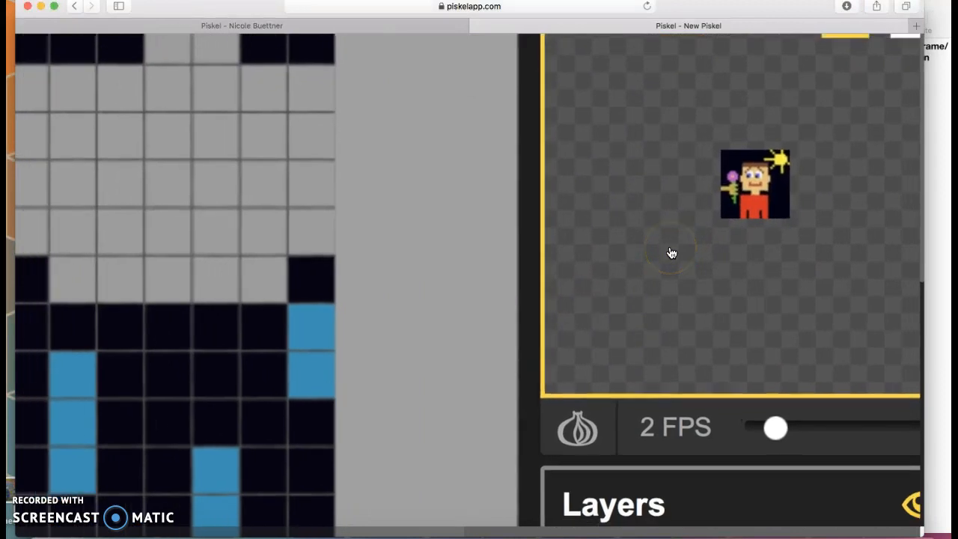
{"action": "scroll", "coordinate": [671, 253], "scroll_direction": "left", "scroll_amount": 10}
{"action": "scroll", "coordinate": [671, 253], "scroll_direction": "up", "scroll_amount": 3}
{"action": "scroll", "coordinate": [641, 184], "scroll_direction": "down", "scroll_amount": 5}
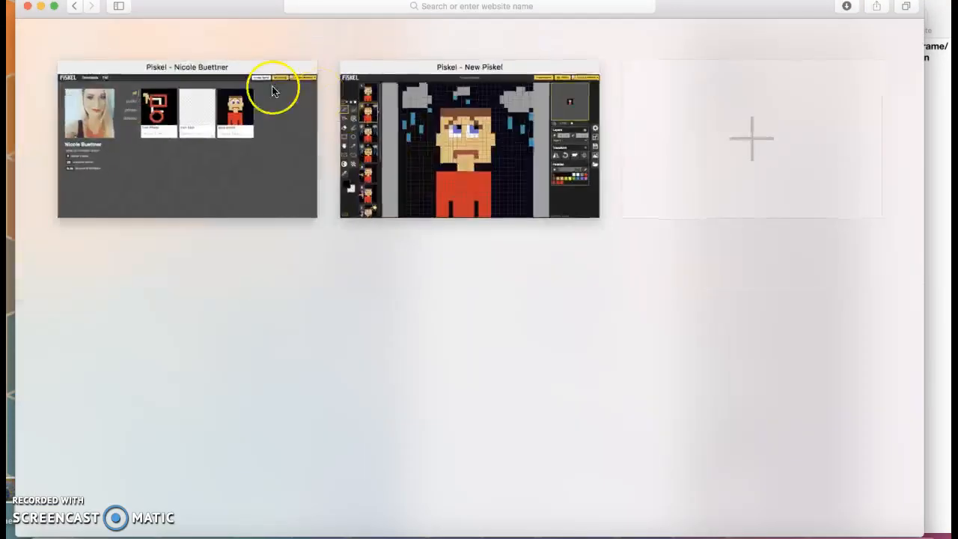
- Open the New Piskel sprite's detail page from My gallery to watch its preview
{"action": "left_click", "coordinate": [431, 138]}
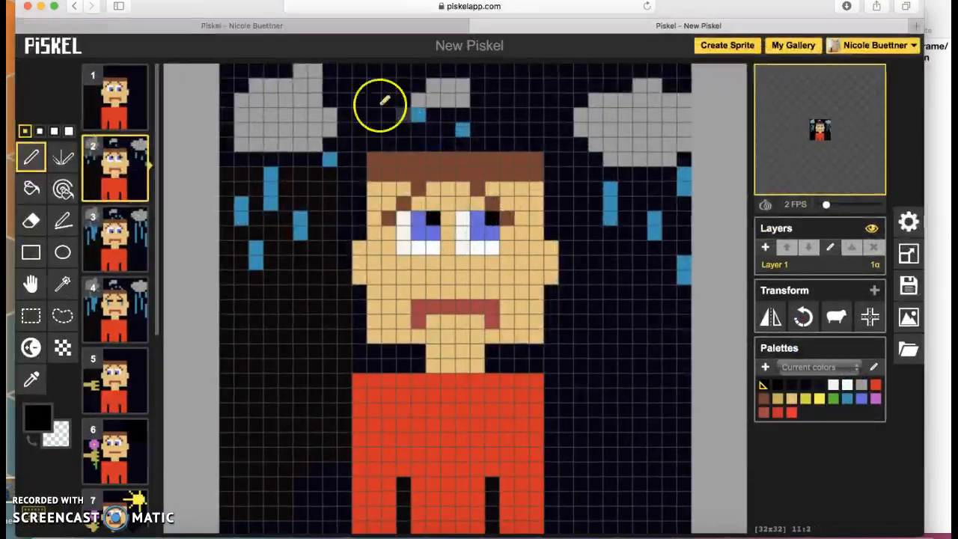
{"action": "left_click", "coordinate": [910, 46]}
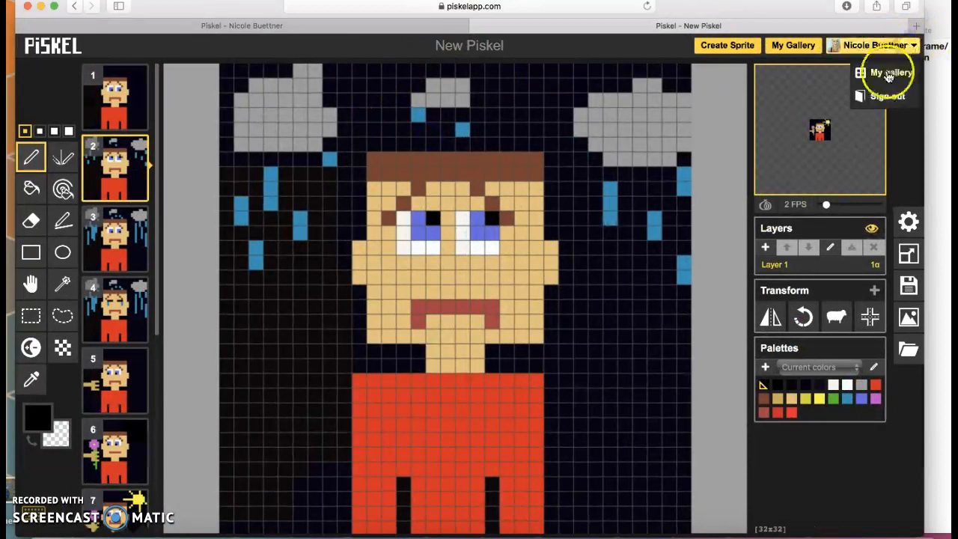
{"action": "left_click", "coordinate": [890, 75]}
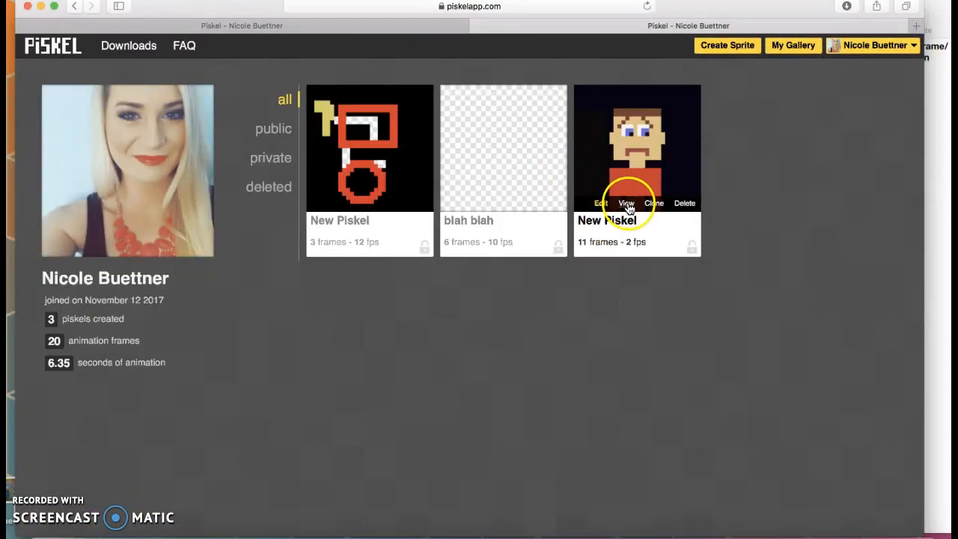
{"action": "left_click", "coordinate": [627, 204]}
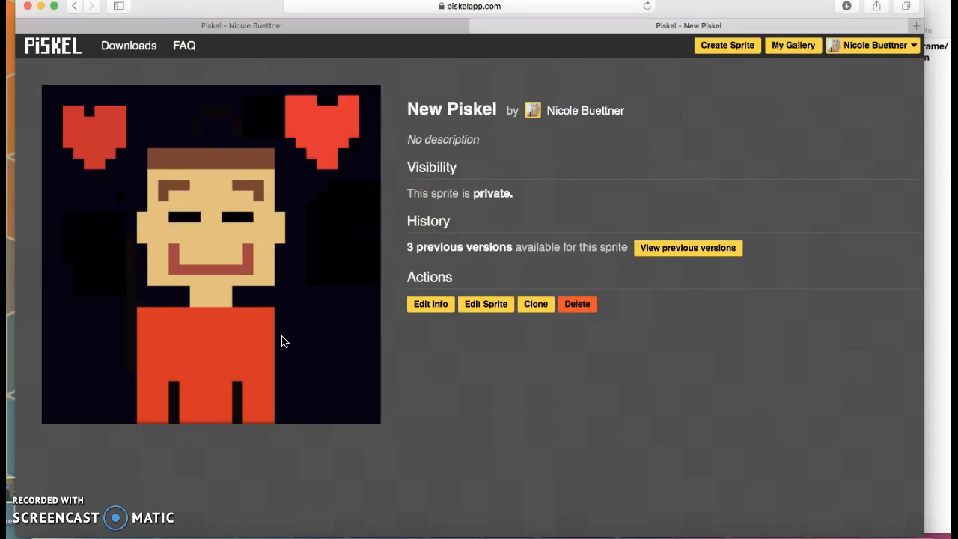
{"action": "left_click", "coordinate": [266, 356]}
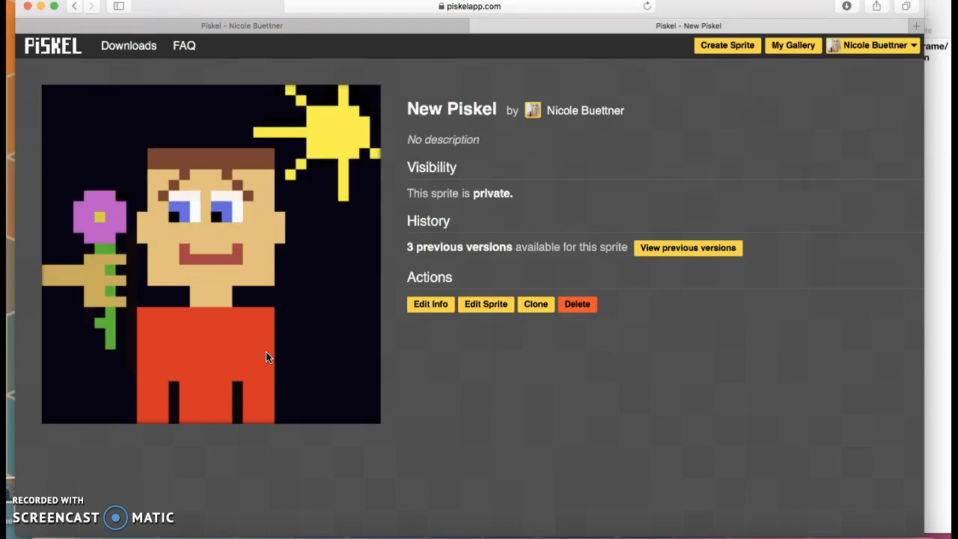
{"action": "left_click", "coordinate": [291, 366]}
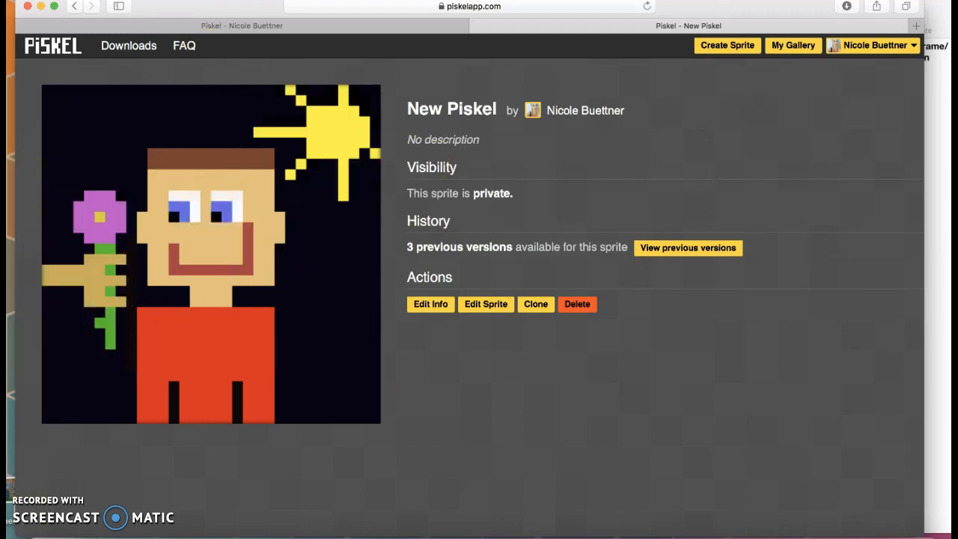
{"action": "left_click_drag", "start_coordinate": [204, 11], "coordinate": [223, 10]}
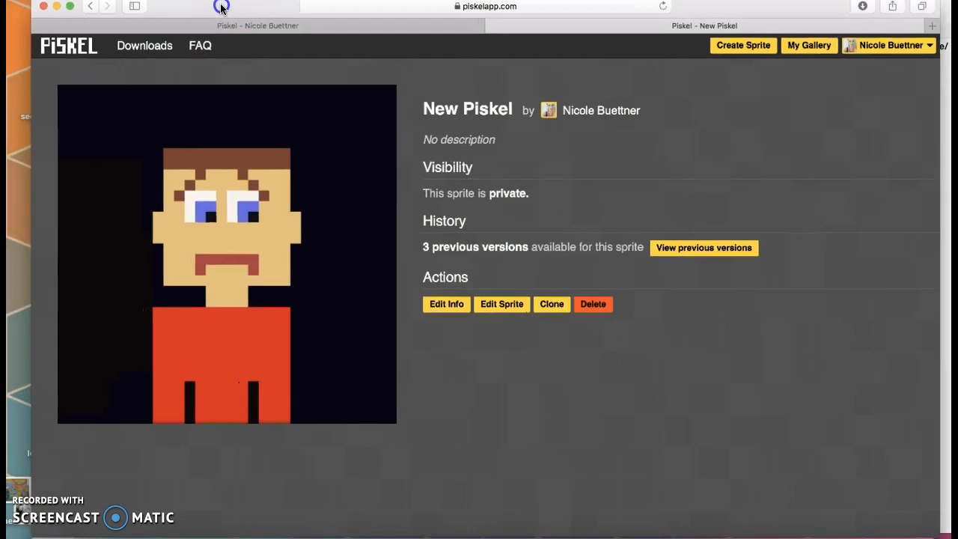